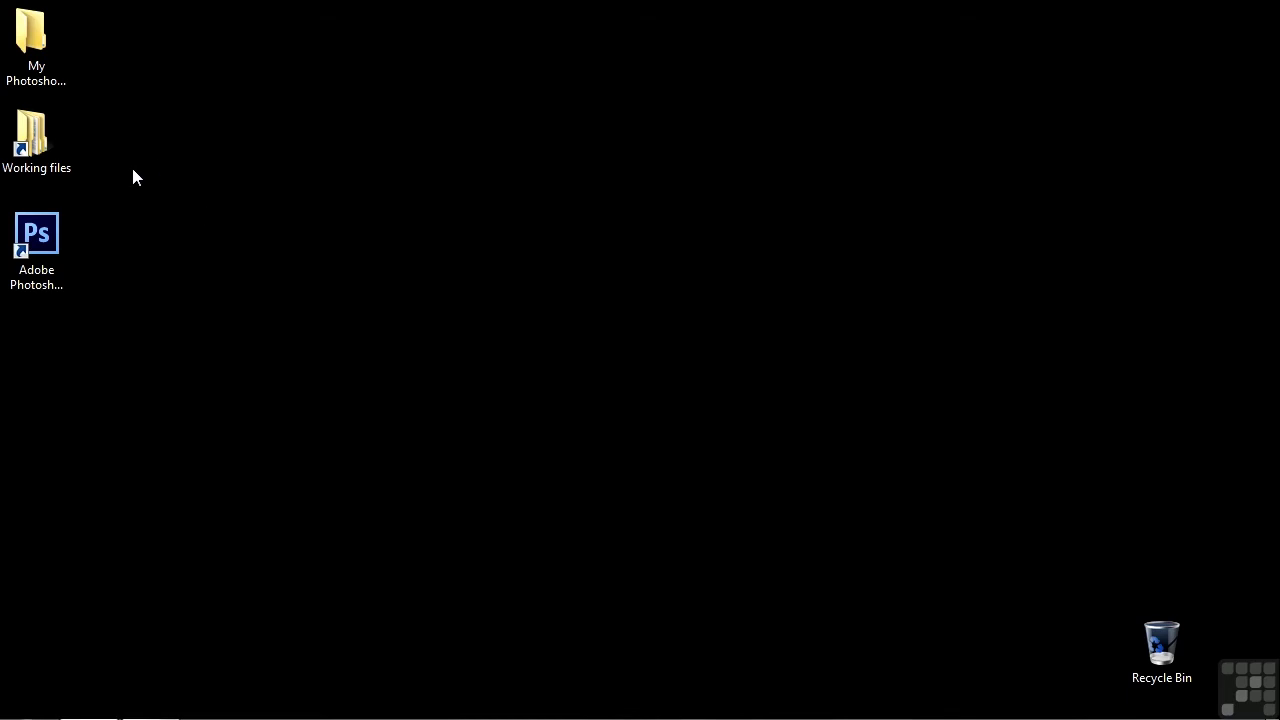
Open stages.psd from Working files > Photoshop projects, then load Adobe's 3D Get More Content page
double_click(64, 152)
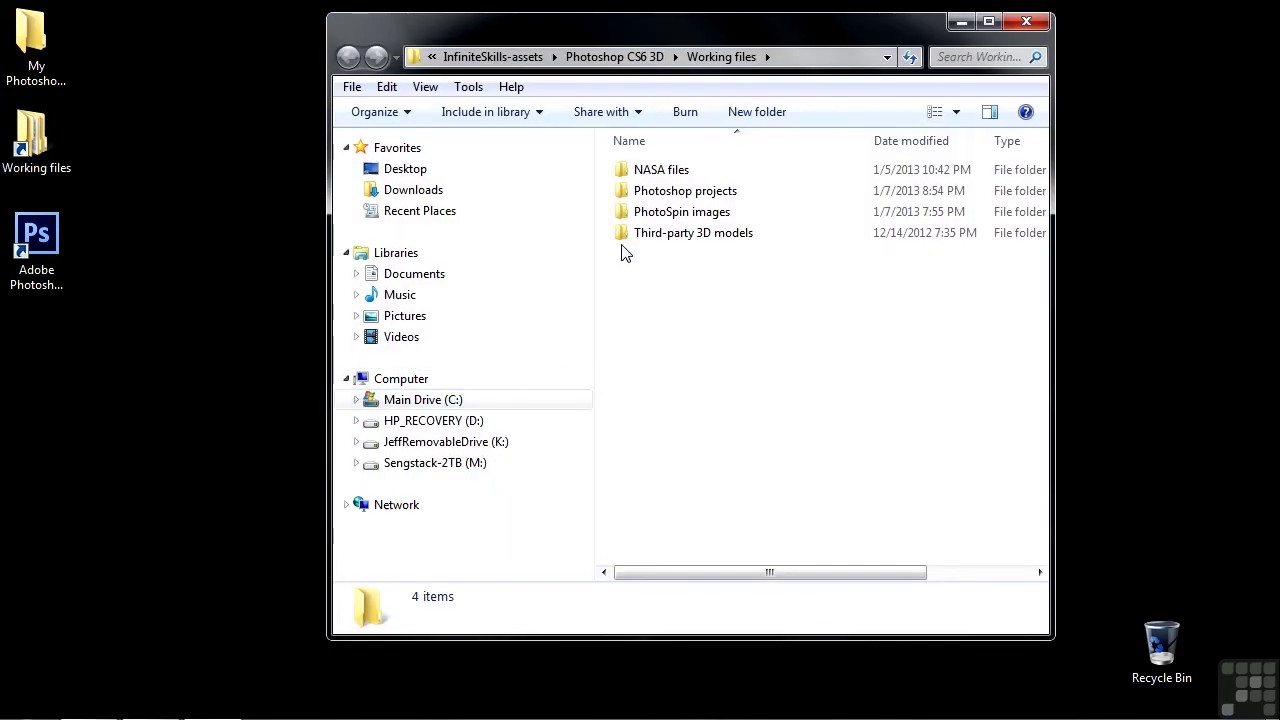
double_click(640, 192)
scroll(690, 530, "down", 2)
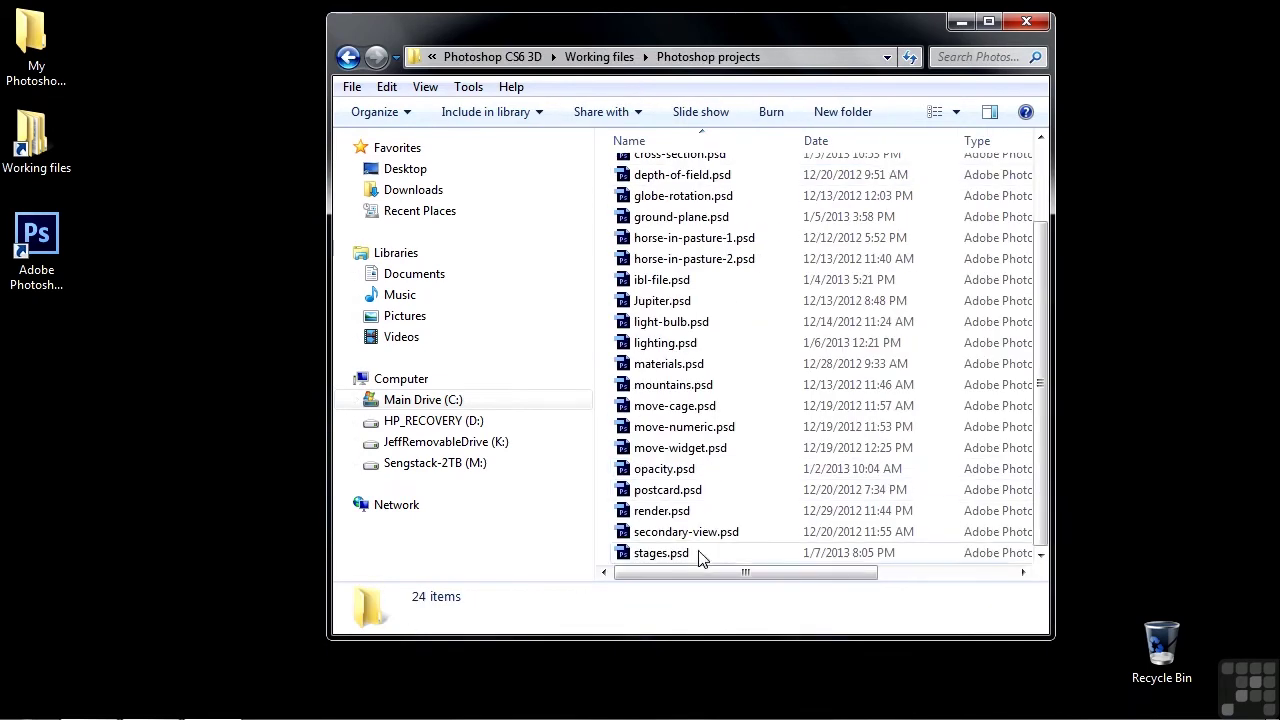
left_click(676, 554)
double_click(676, 554)
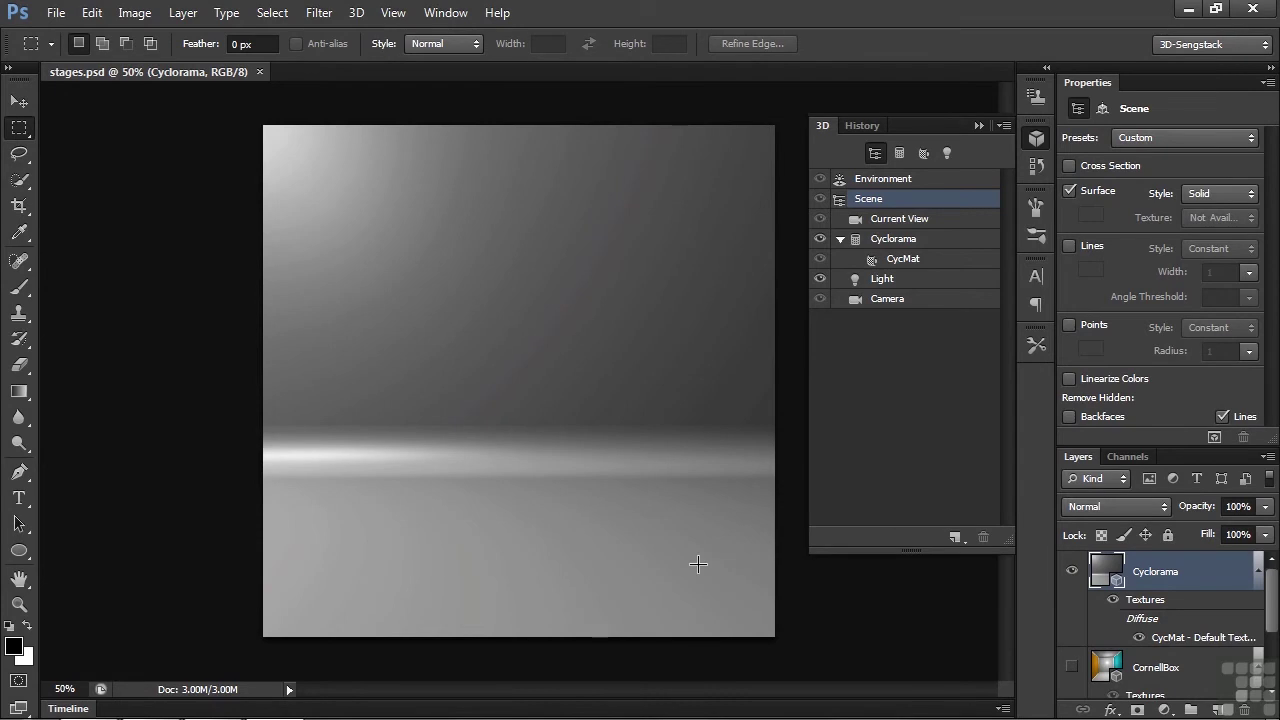
left_click(357, 14)
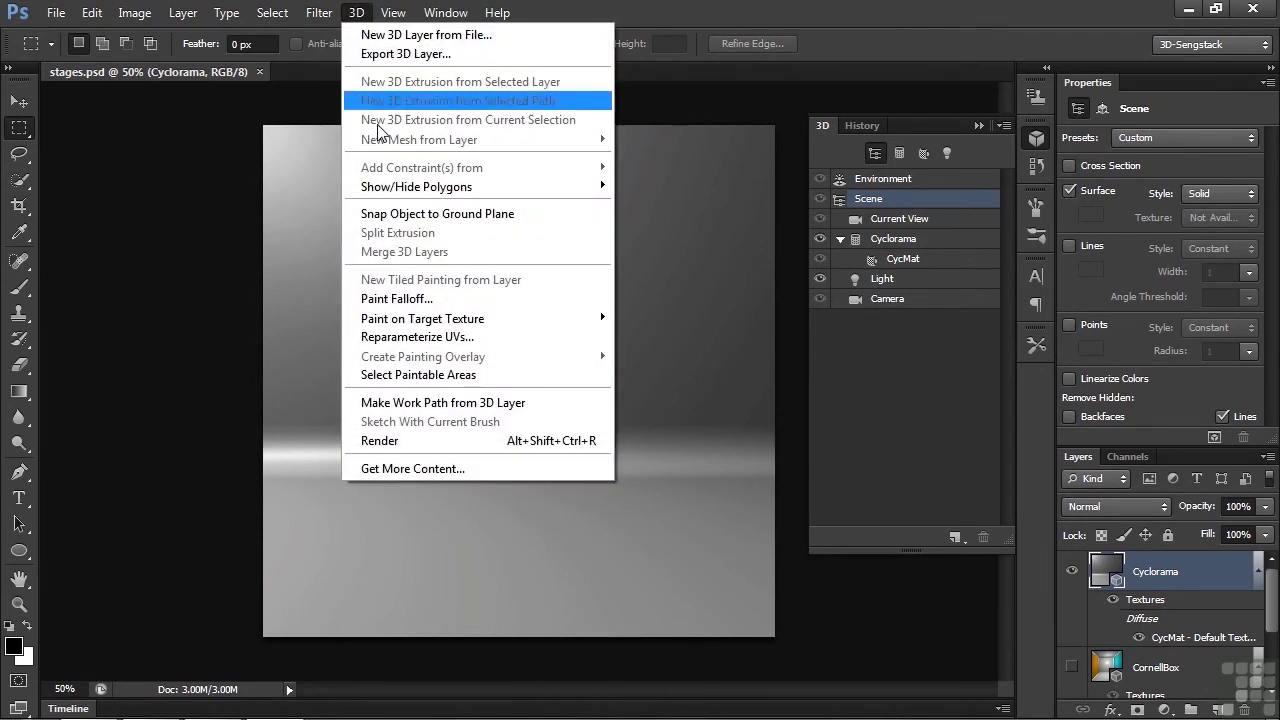
left_click(437, 470)
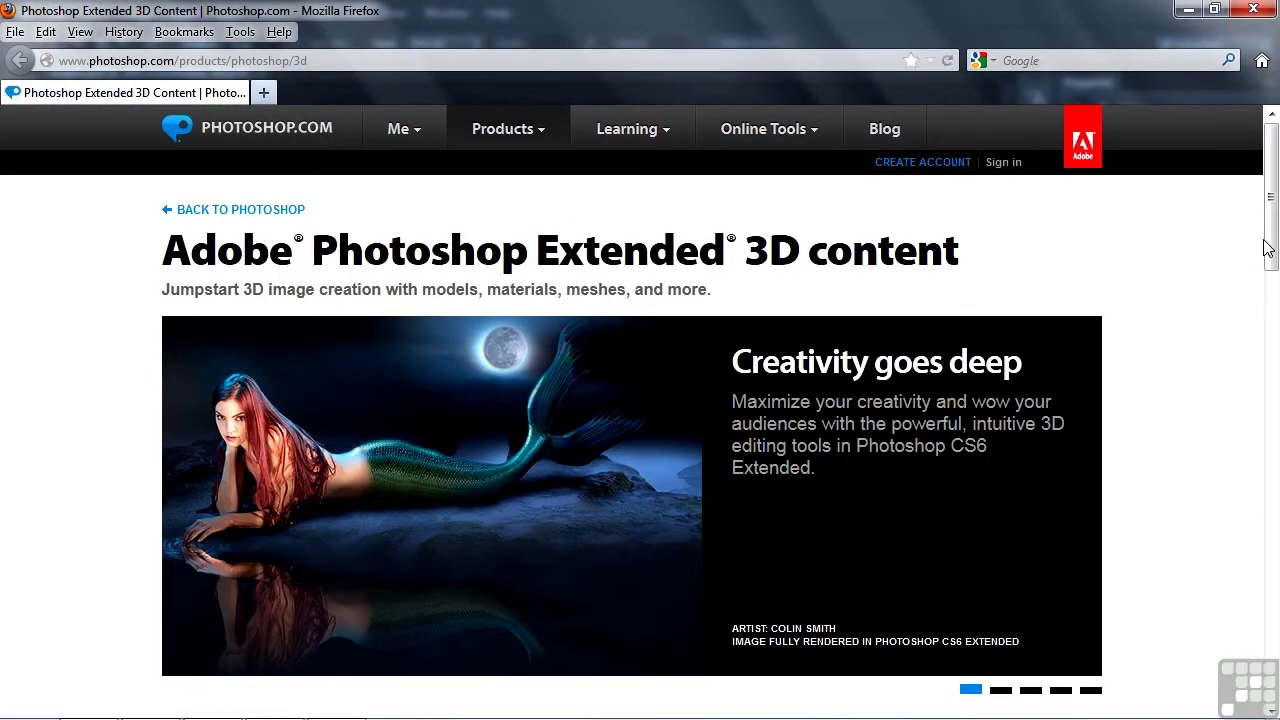
Browse the free Stages and sets downloads on the 3D content page, then close the preview
left_click_drag(1268, 252, 1265, 353)
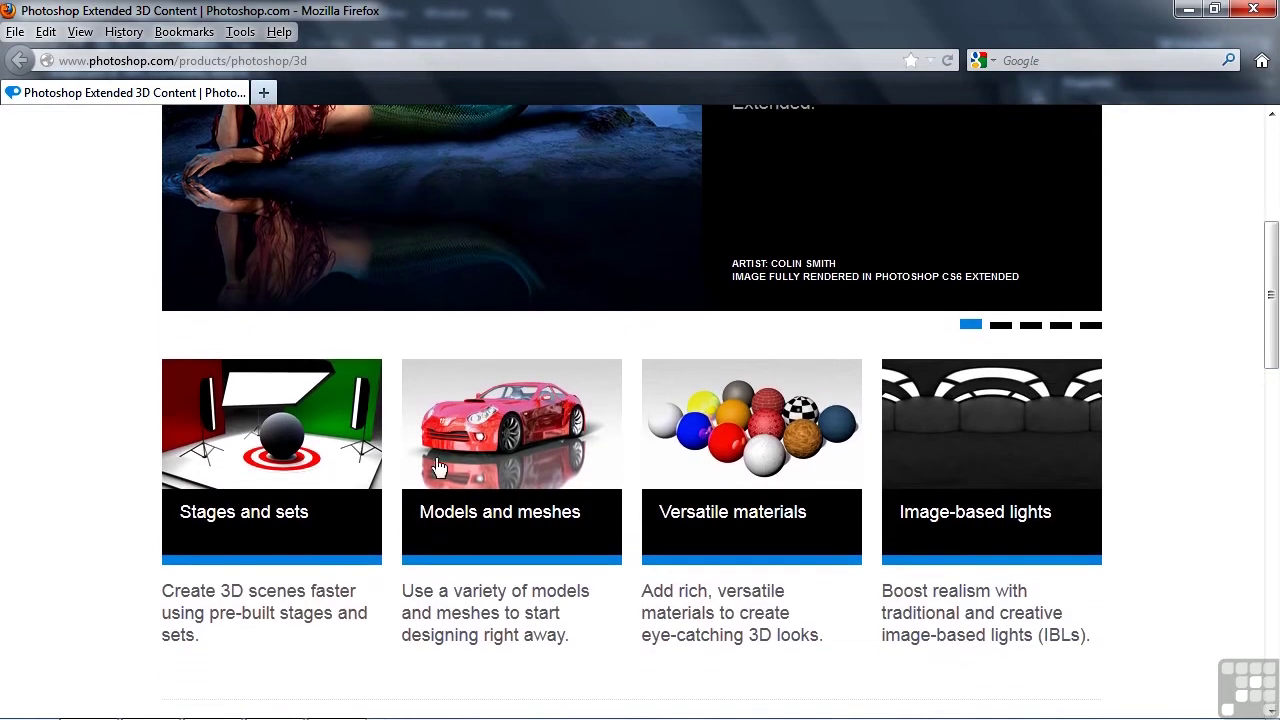
left_click(255, 510)
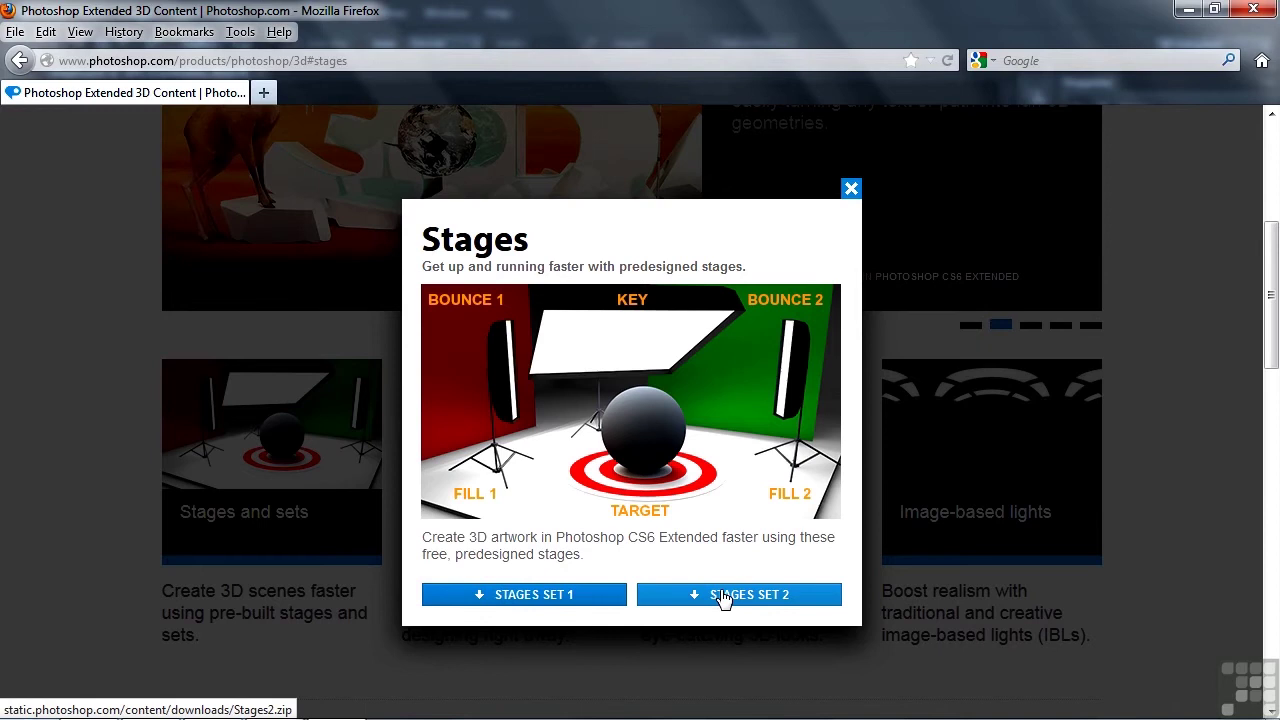
left_click(850, 189)
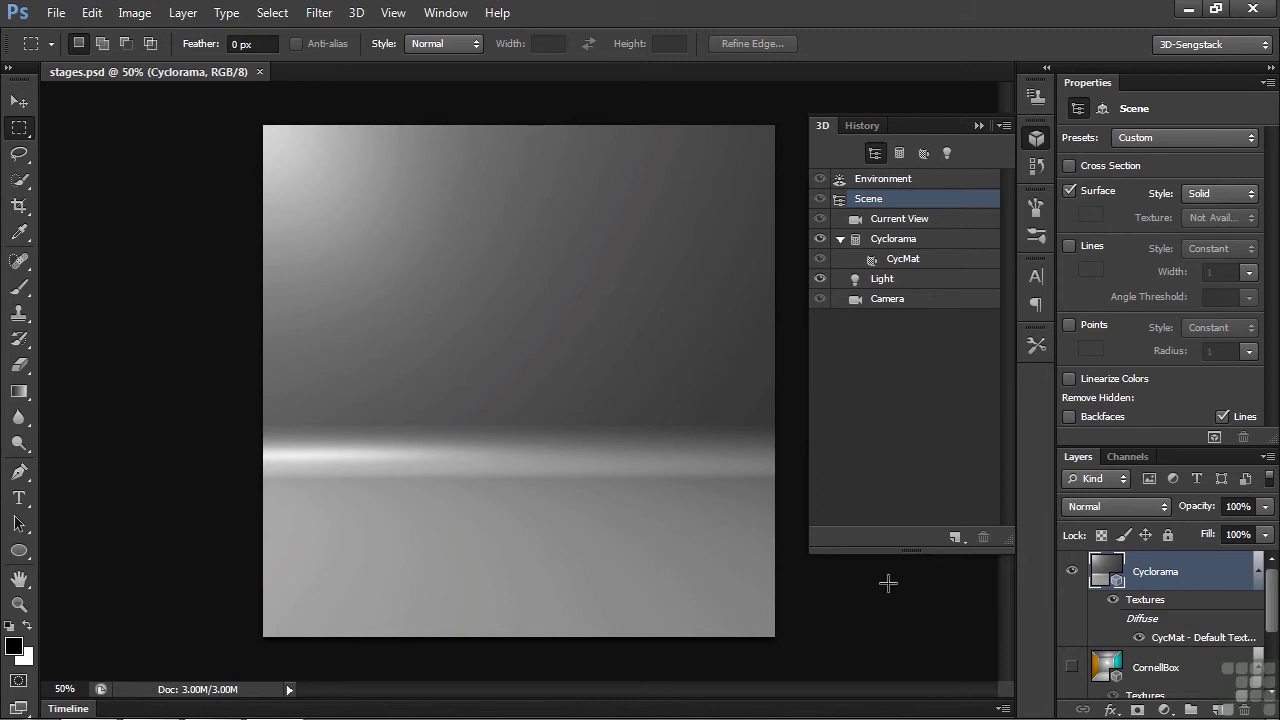
Add a new layer and create a Wine Bottle mesh from preset on it
left_click(1218, 709)
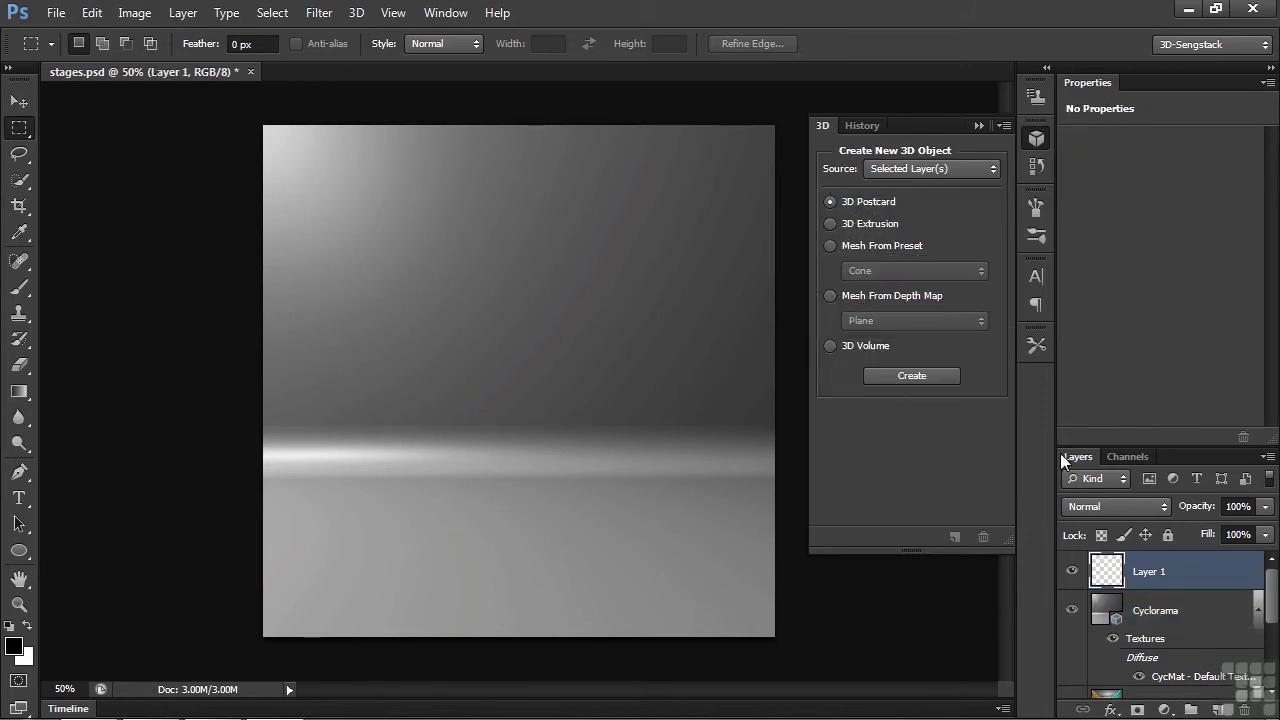
left_click(878, 247)
left_click(889, 263)
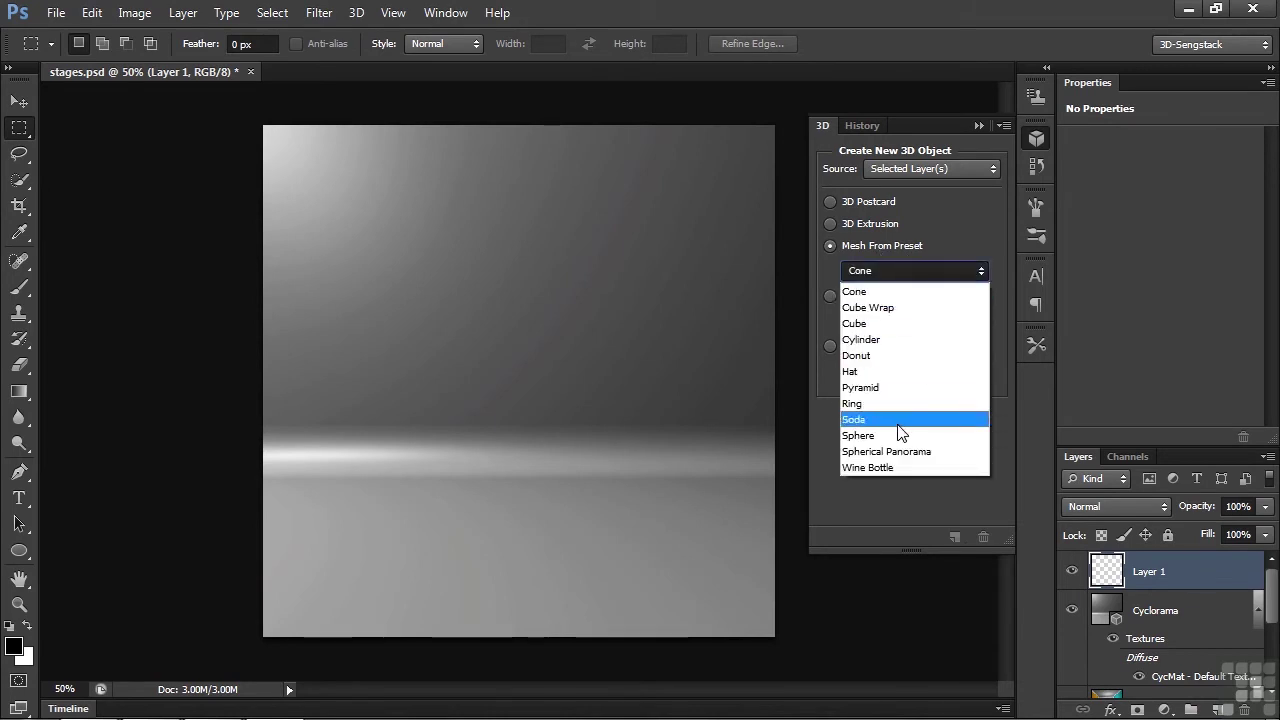
left_click(881, 470)
left_click(911, 376)
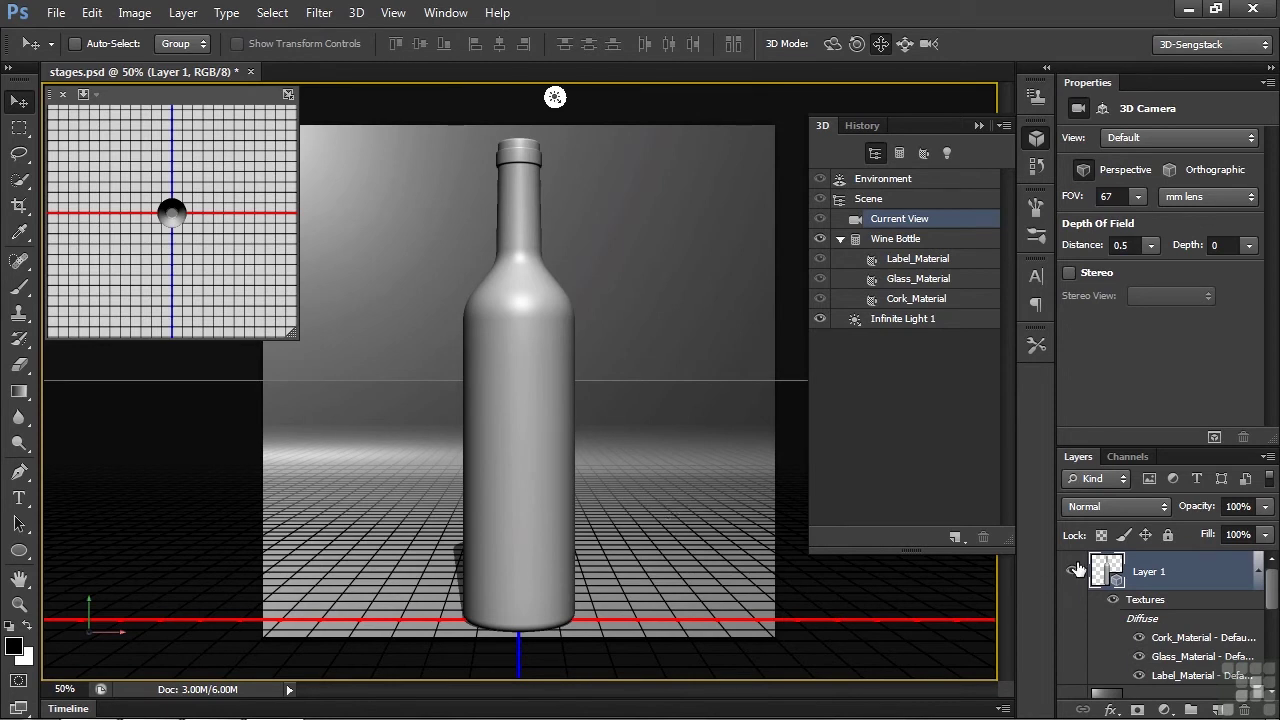
Merge the wine bottle layer down into the Cyclorama layer using Merge Down
left_click_drag(1273, 594, 1274, 647)
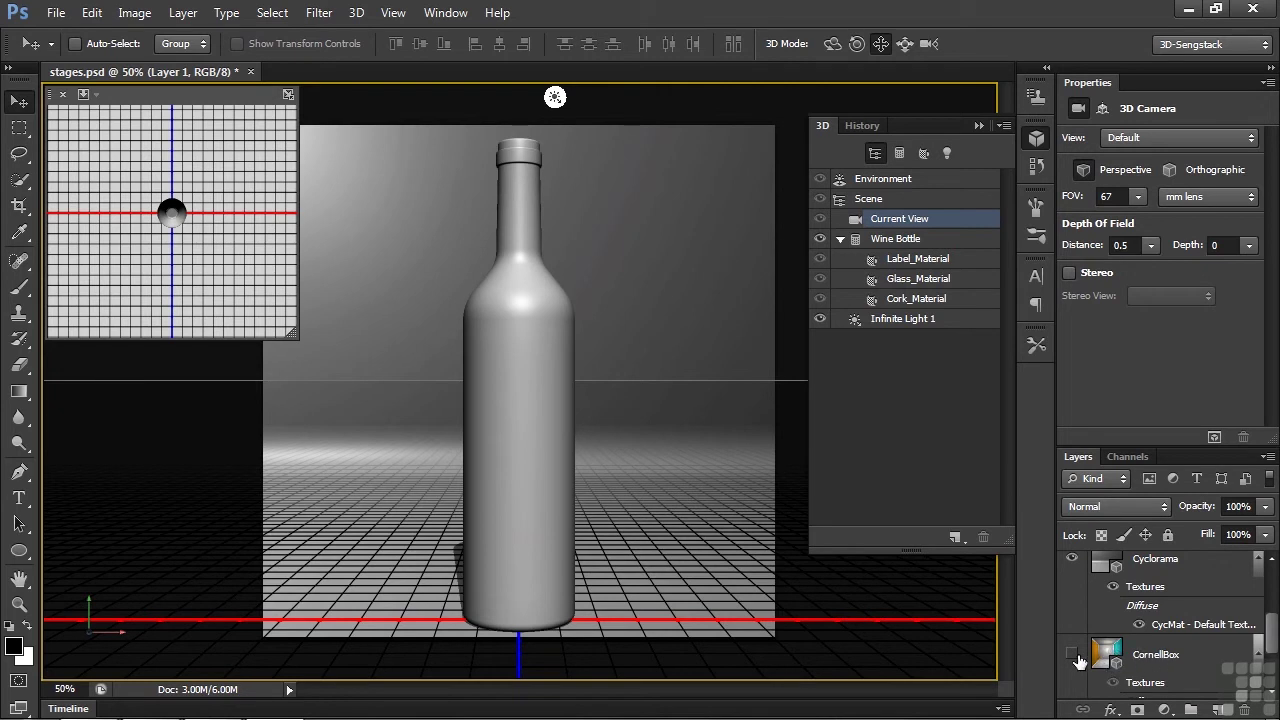
left_click_drag(1264, 652, 1270, 595)
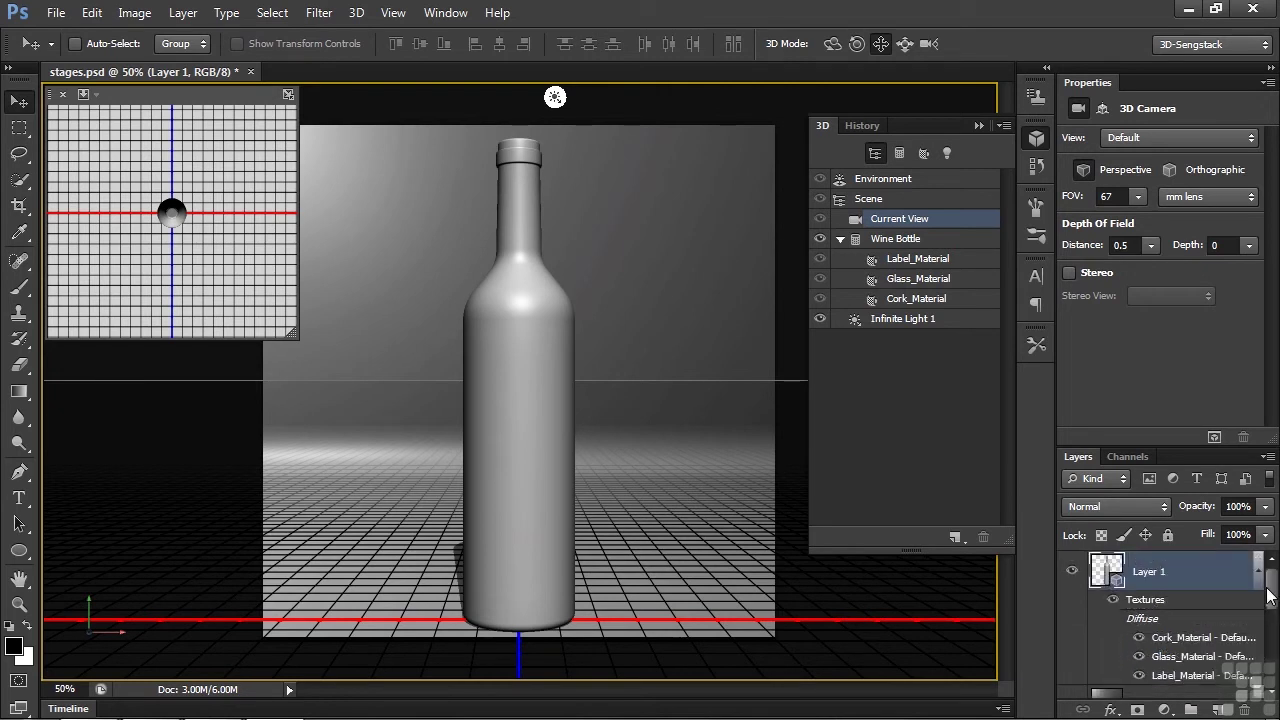
left_click(1267, 456)
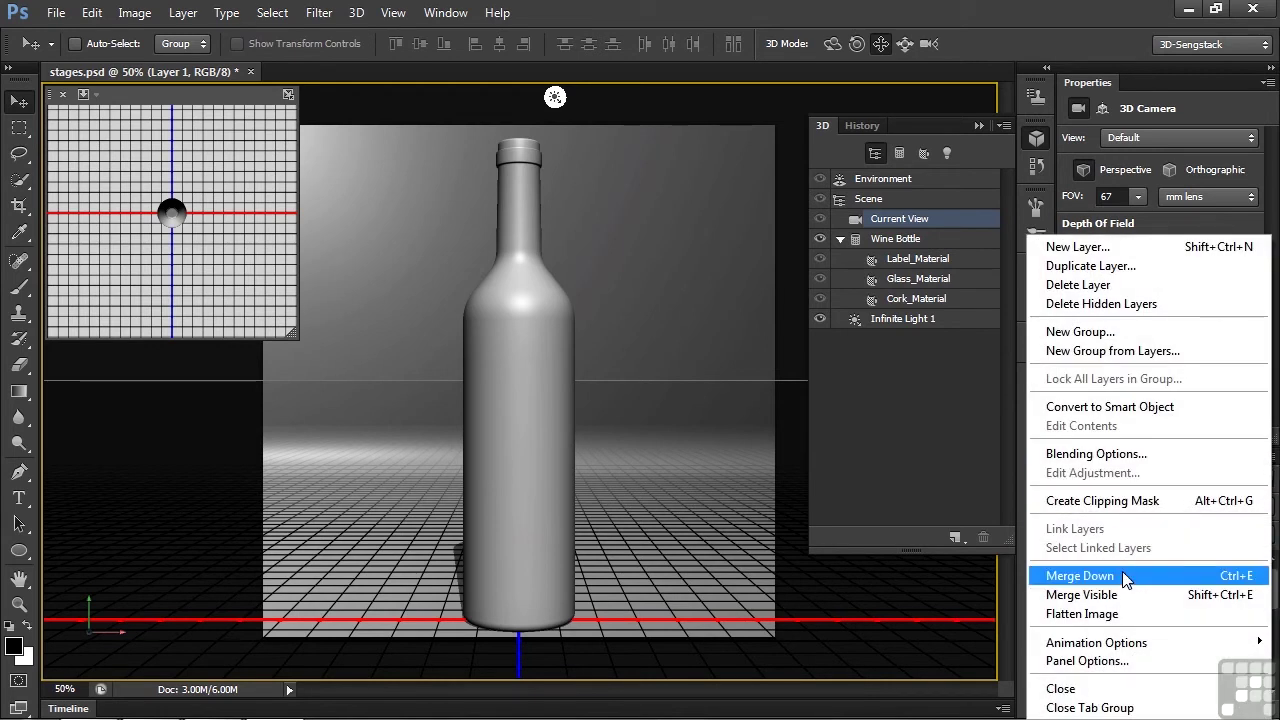
key("Escape")
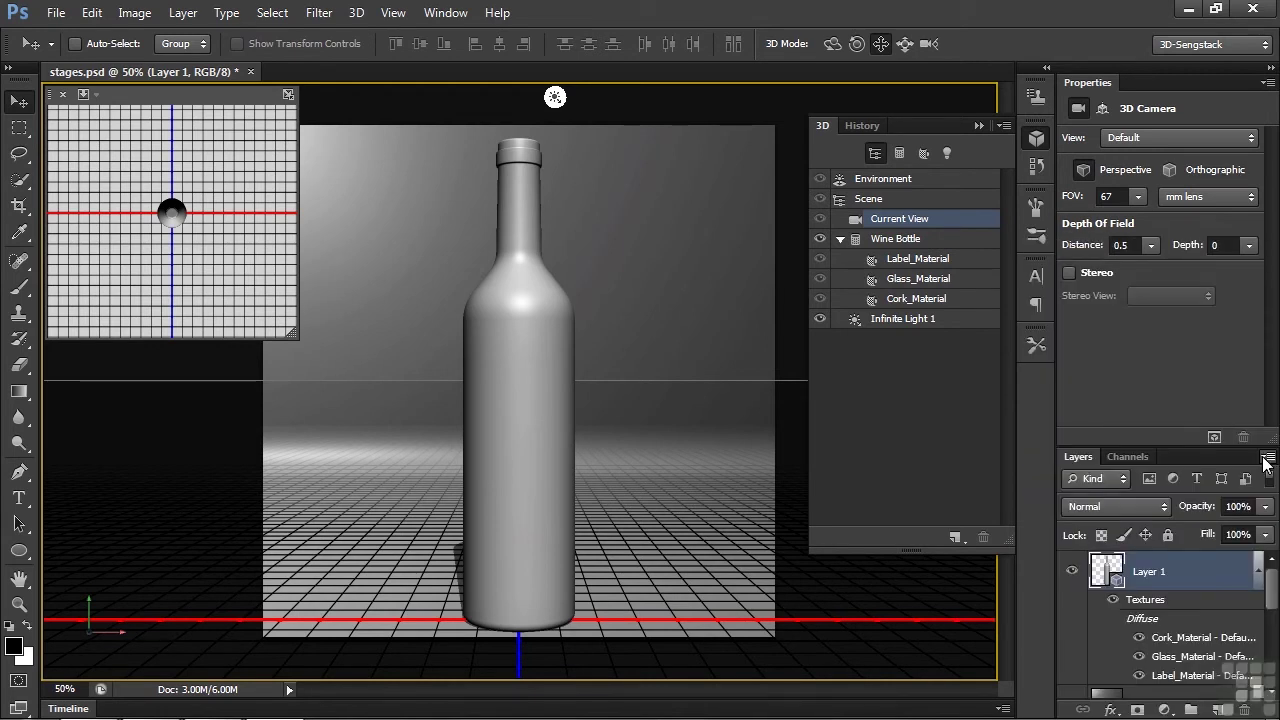
left_click(183, 13)
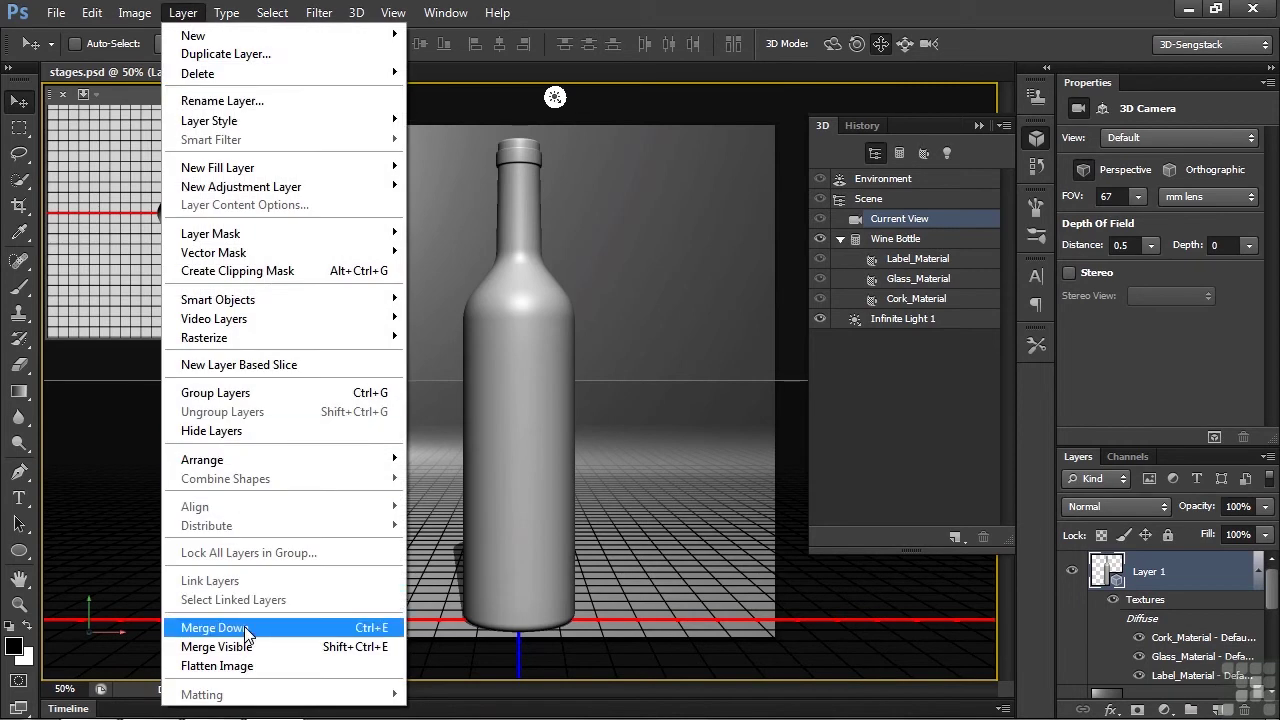
left_click(1268, 457)
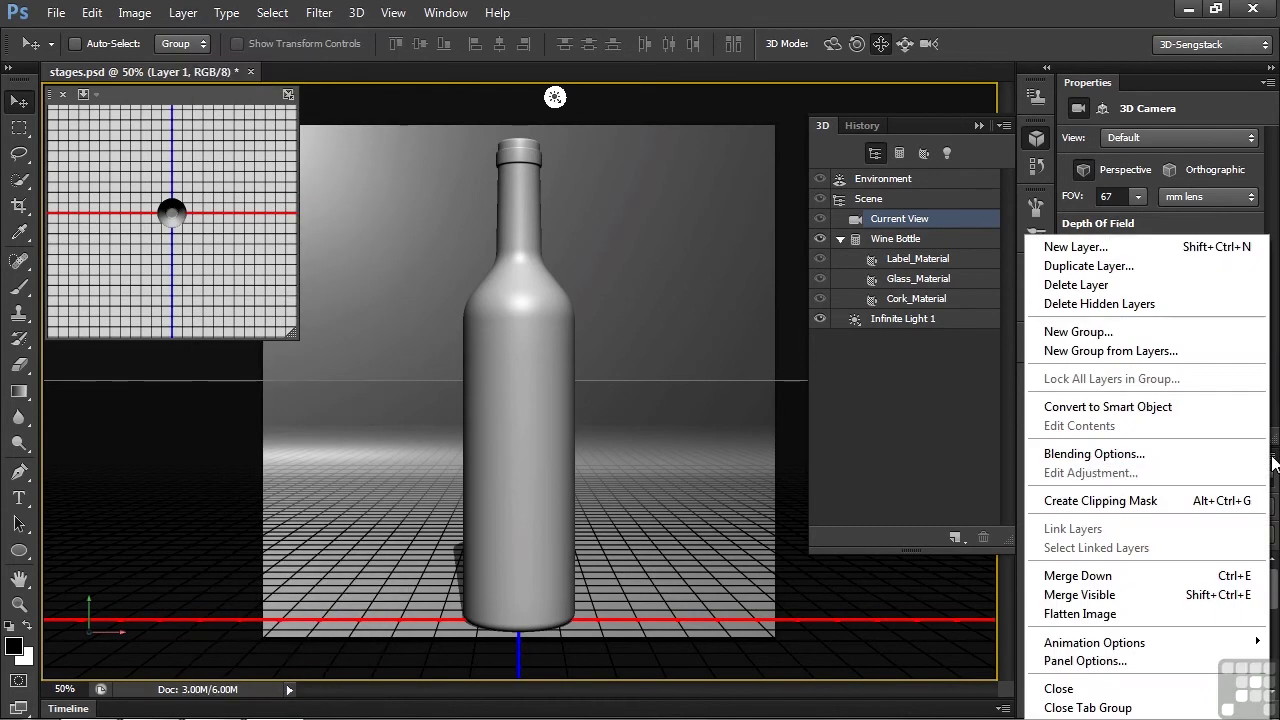
left_click(1129, 578)
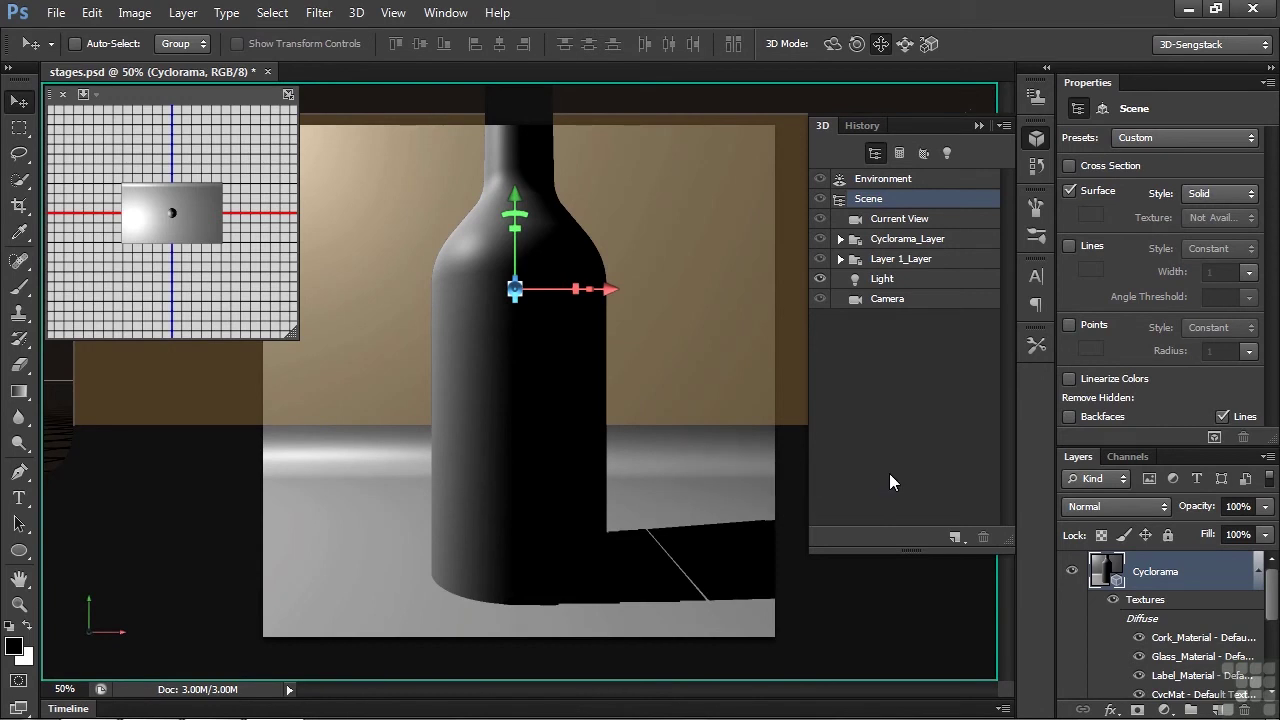
Rename the Layer 1_Layer group in the 3D panel to 'bottle'
left_click(880, 259)
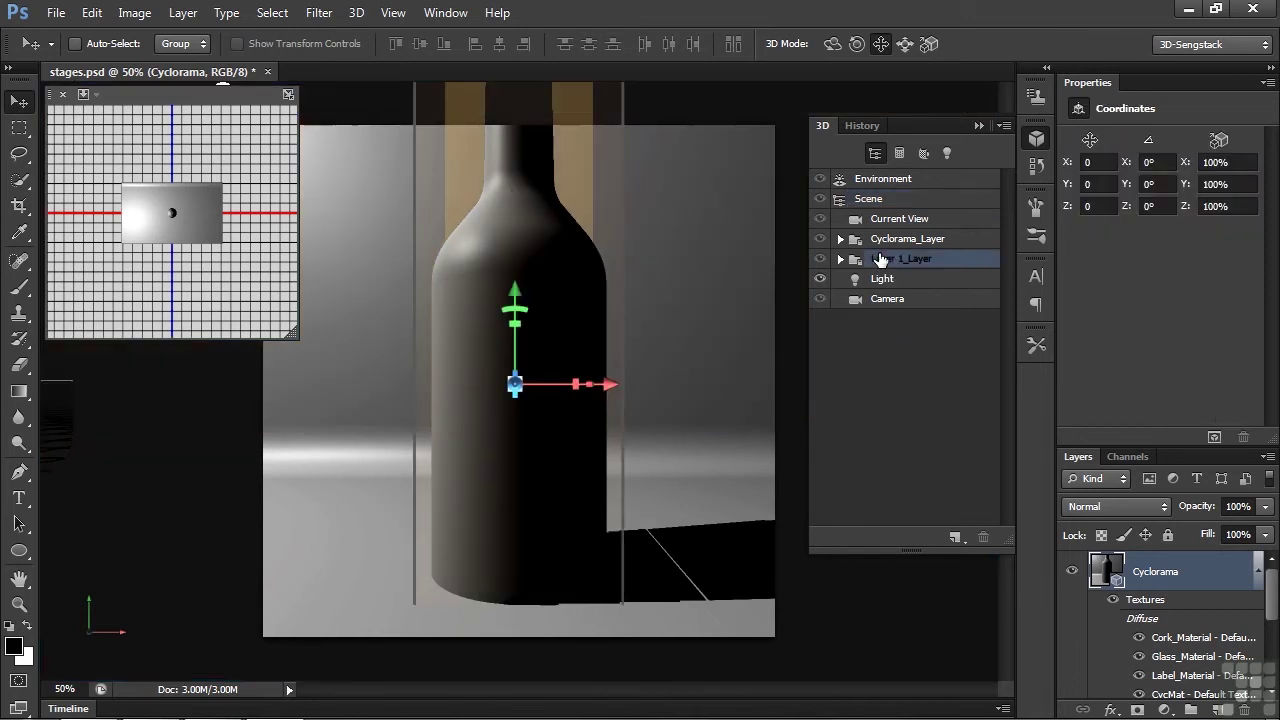
double_click(882, 259)
type("bottle")
key("Return")
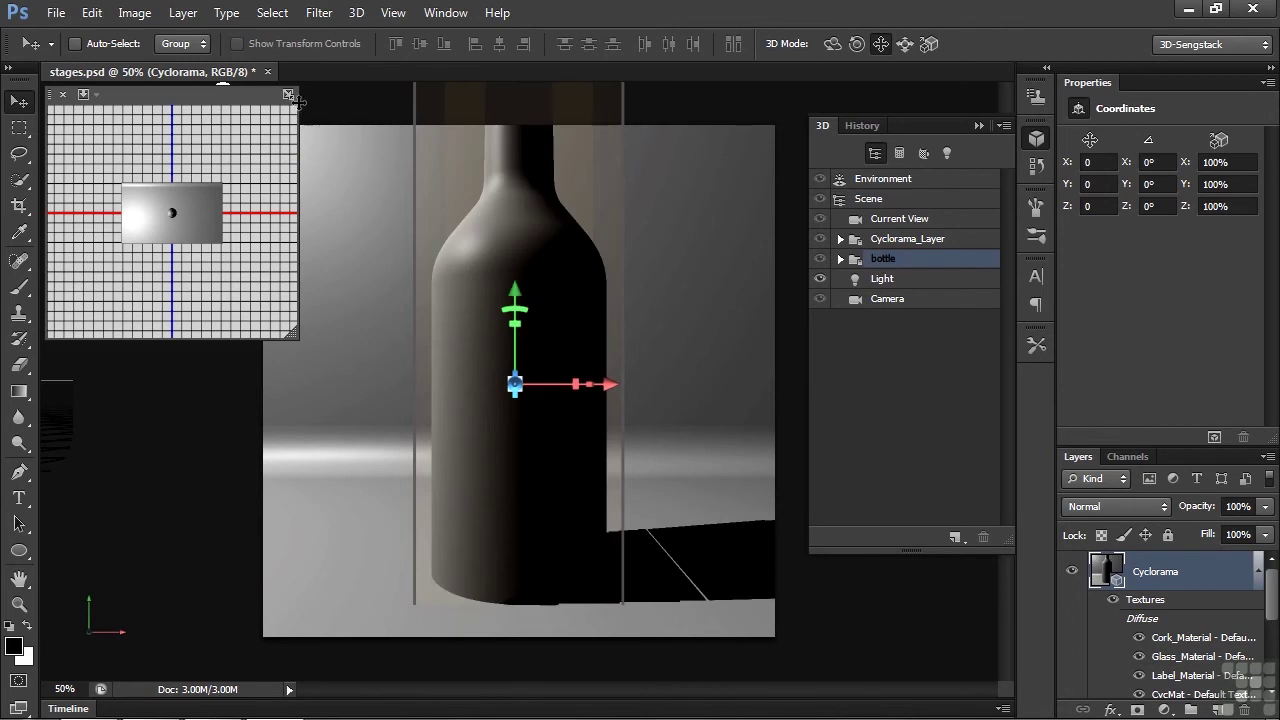
Using the Top view, drag the bottle back along Z to about -234.60
left_click(86, 95)
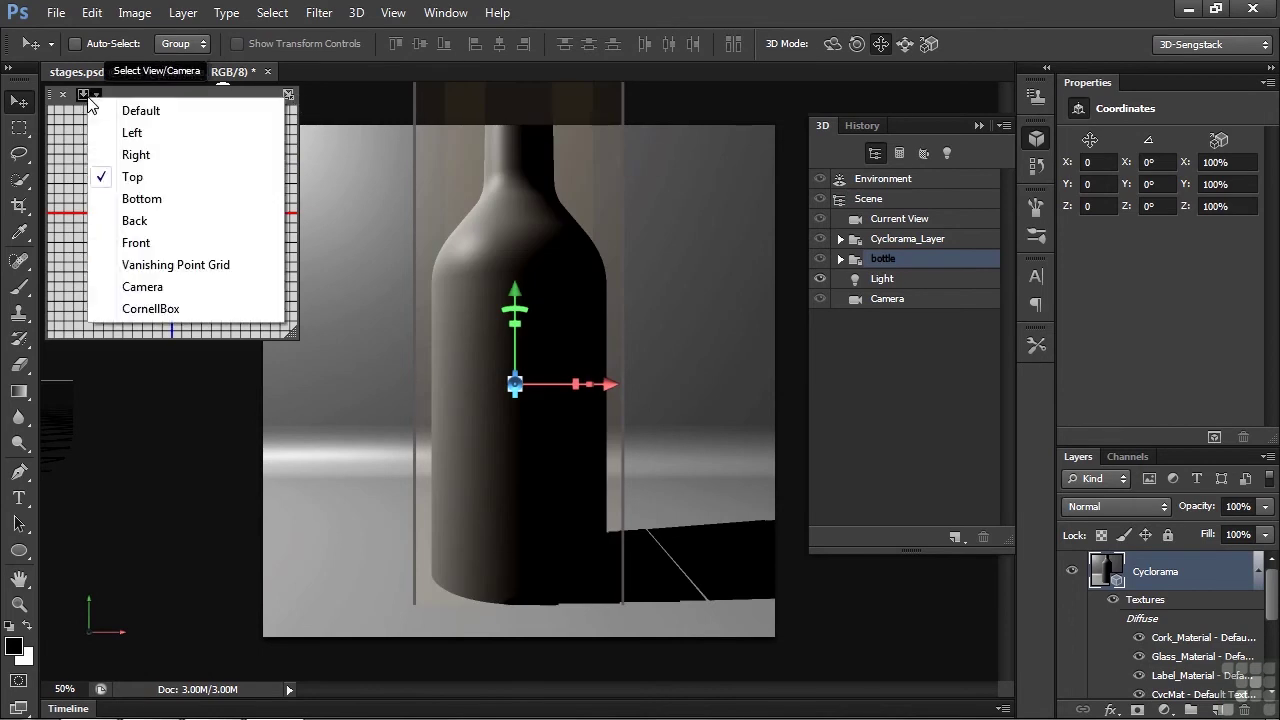
left_click(103, 175)
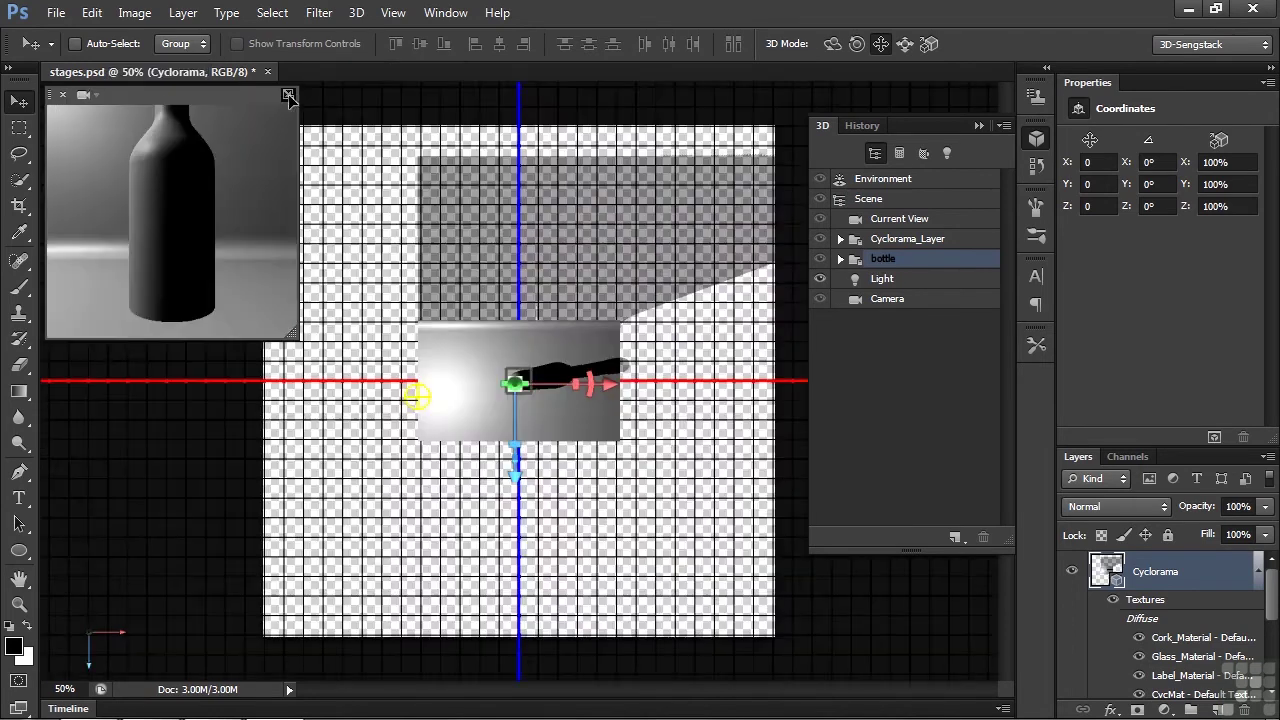
left_click(288, 95)
left_click_drag(580, 438, 582, 401)
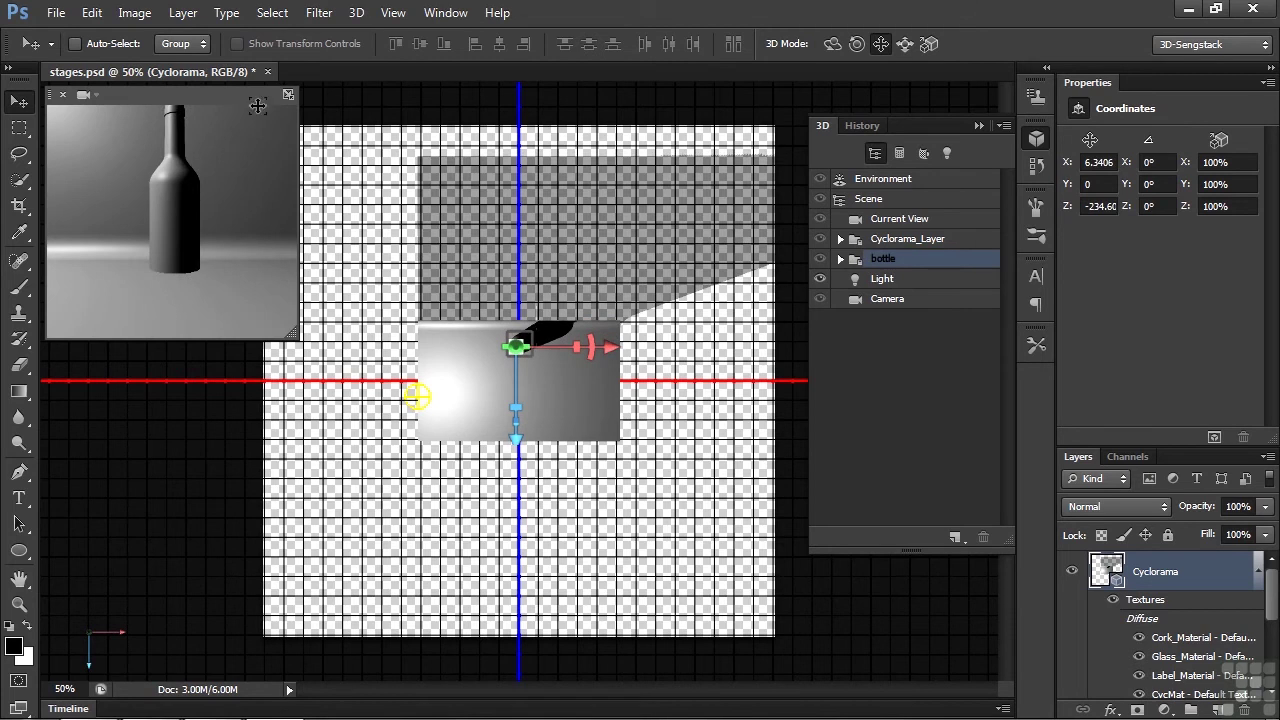
left_click(288, 94)
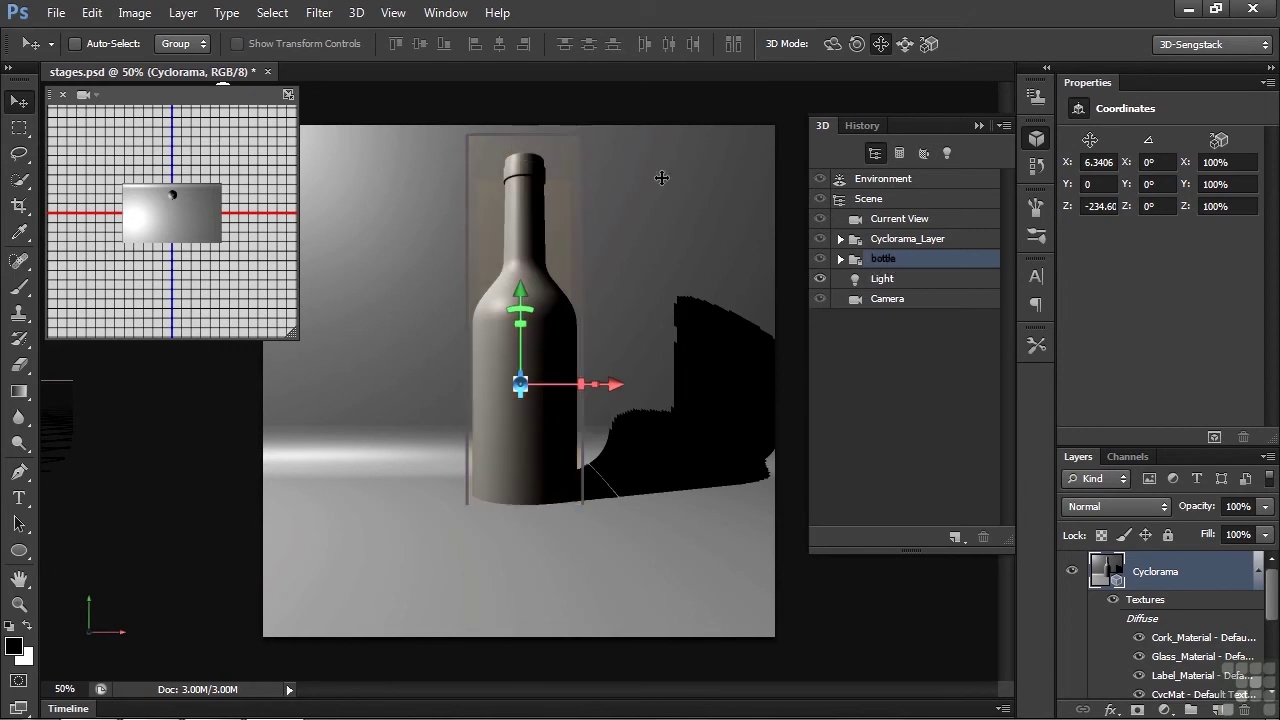
Snap the bottle to the ground plane so it rests at Y 125.599
left_click(356, 13)
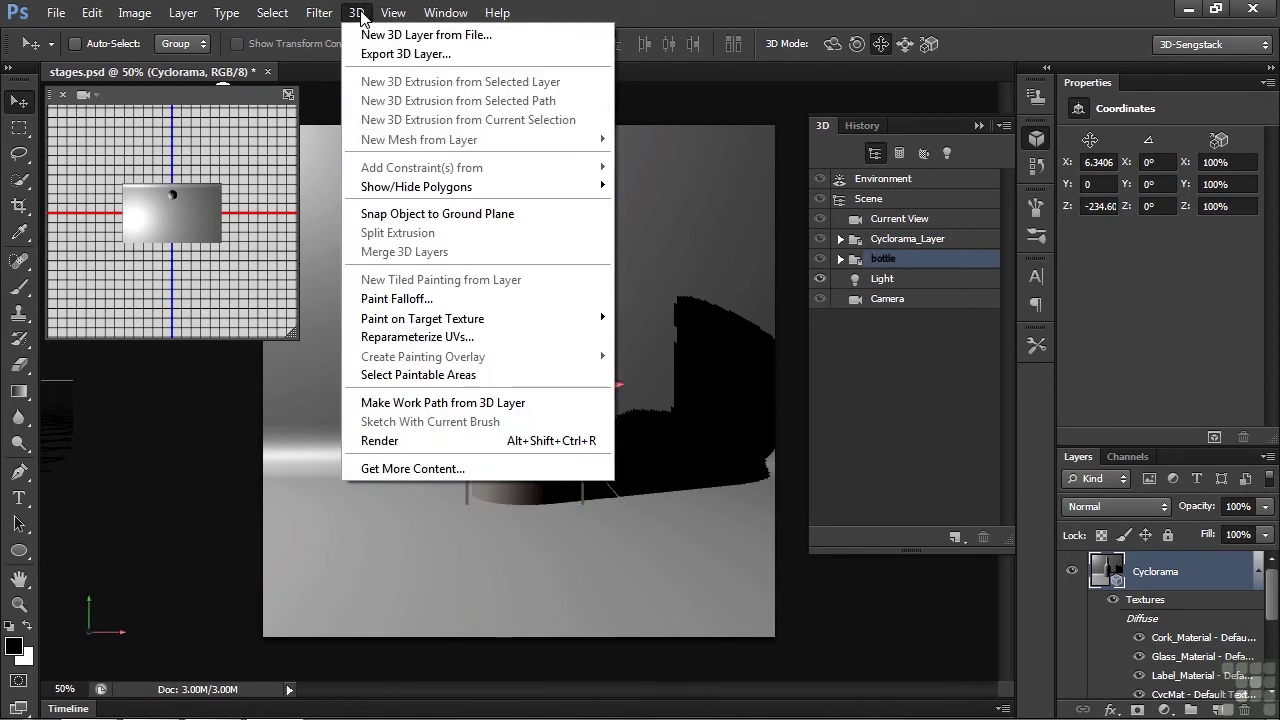
left_click(420, 212)
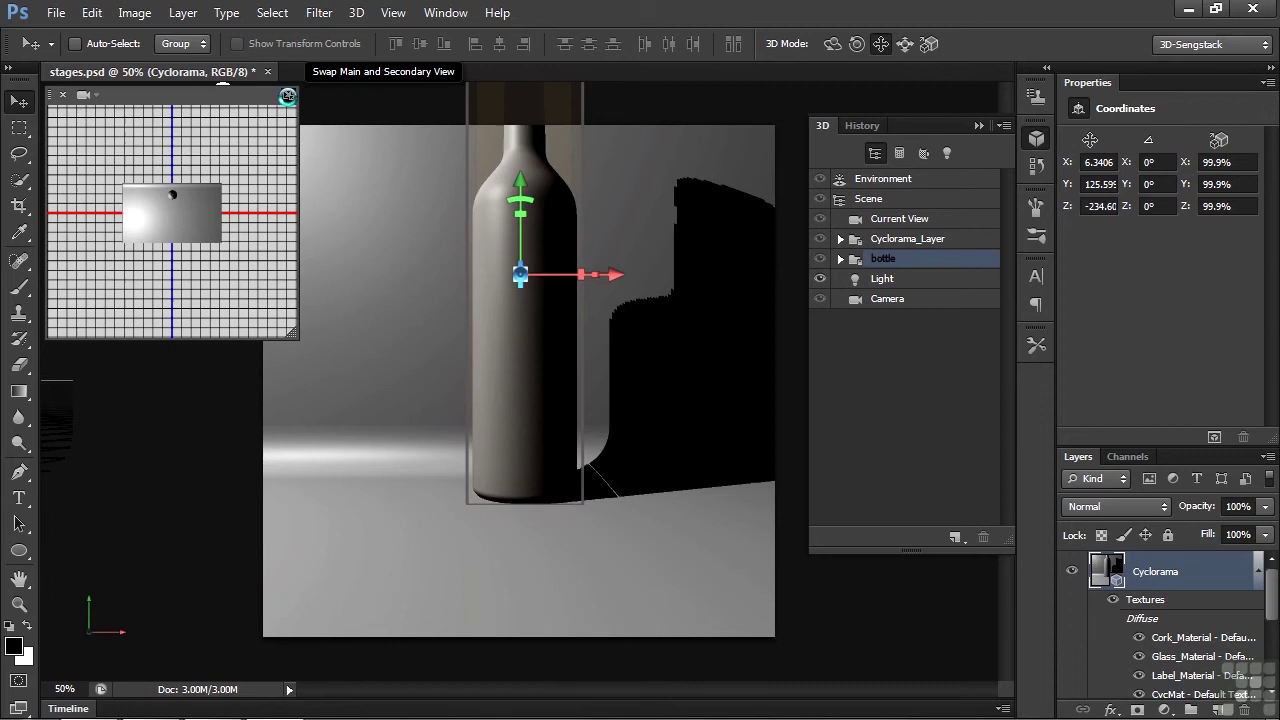
In the top view, drag the point light in front of the bottle
left_click(287, 96)
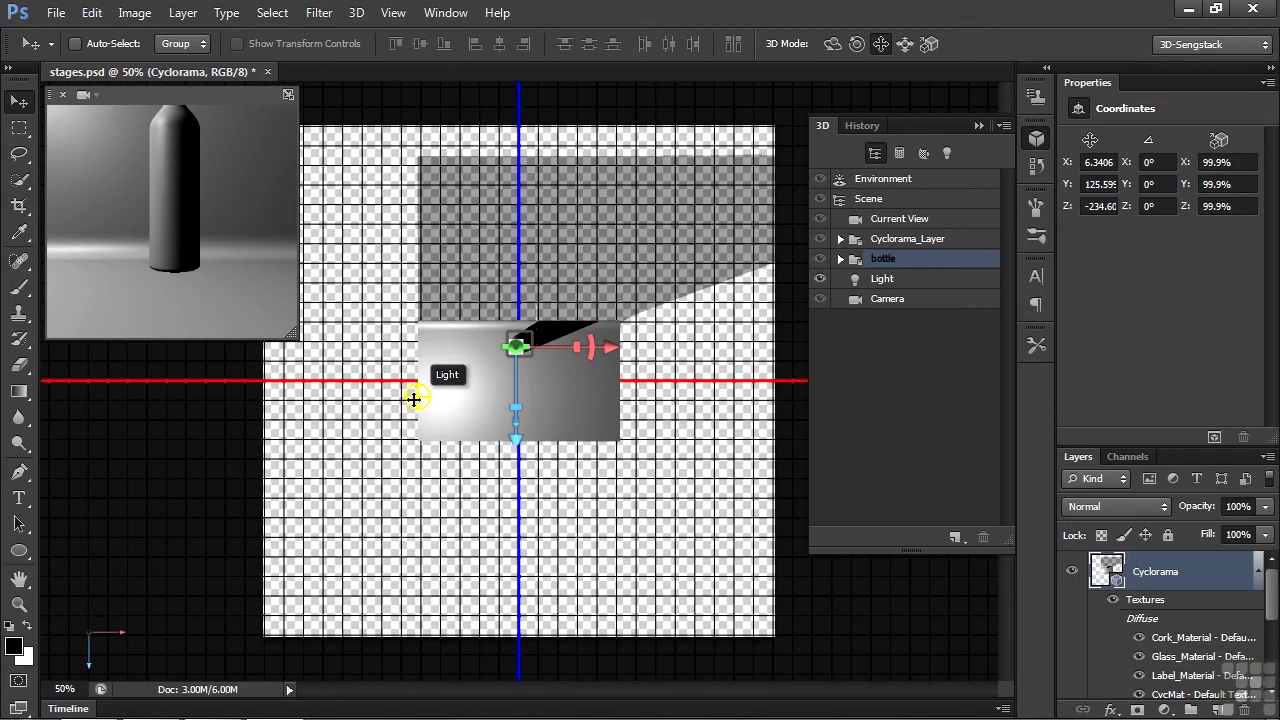
left_click(413, 399)
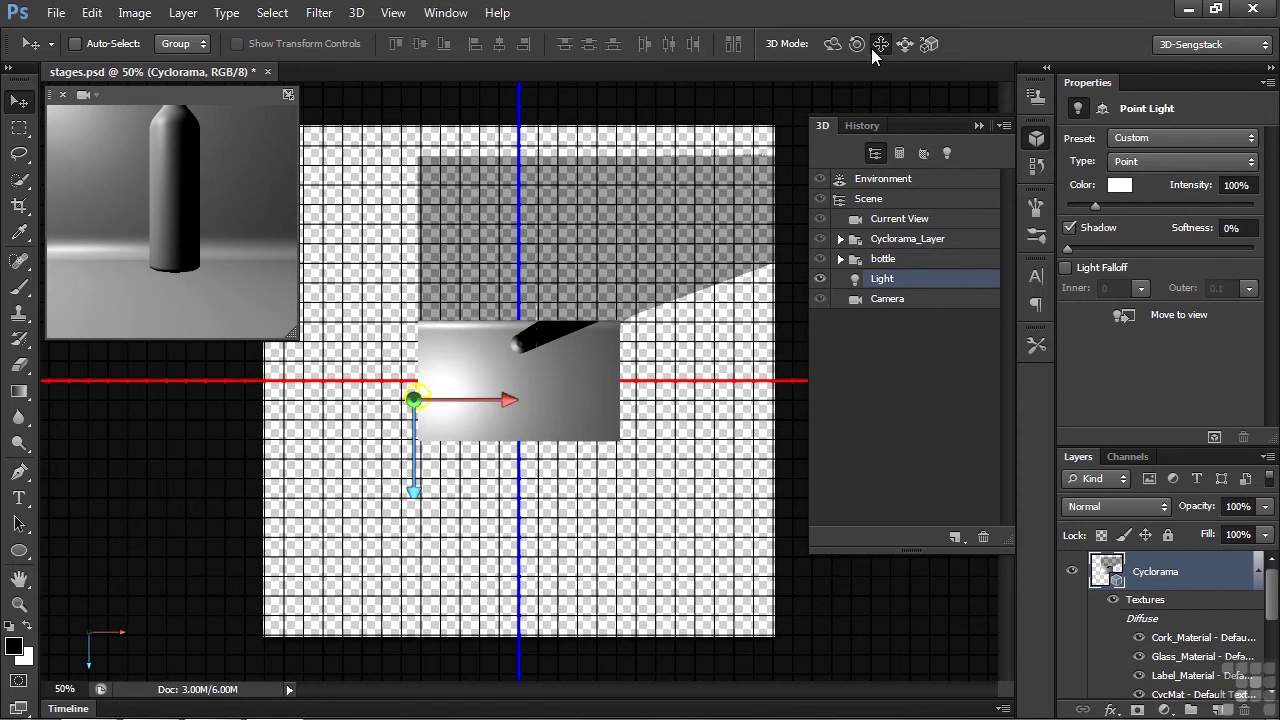
mouse_move(446, 432)
left_mouse_down()
mouse_move(449, 381)
mouse_move(451, 397)
mouse_move(506, 403)
mouse_move(470, 436)
left_mouse_up()
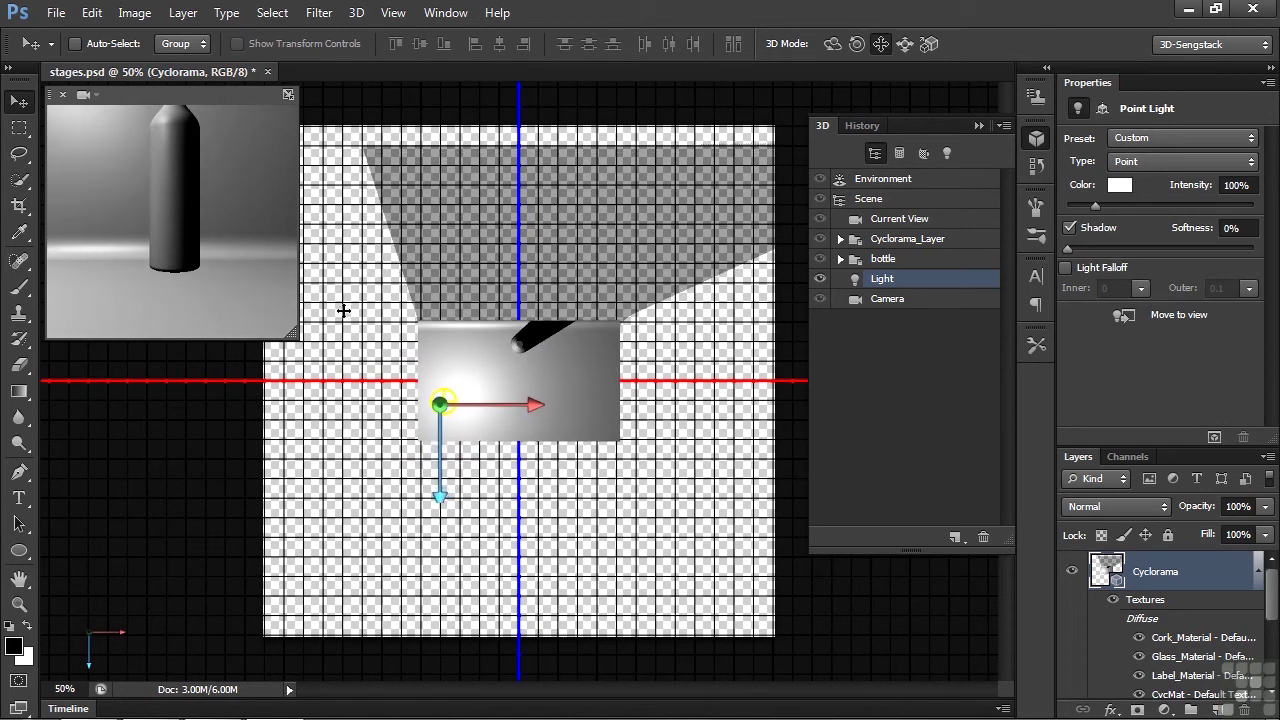
Select the Wine Bottle mesh and scale it down uniformly to about 87%
left_click(287, 96)
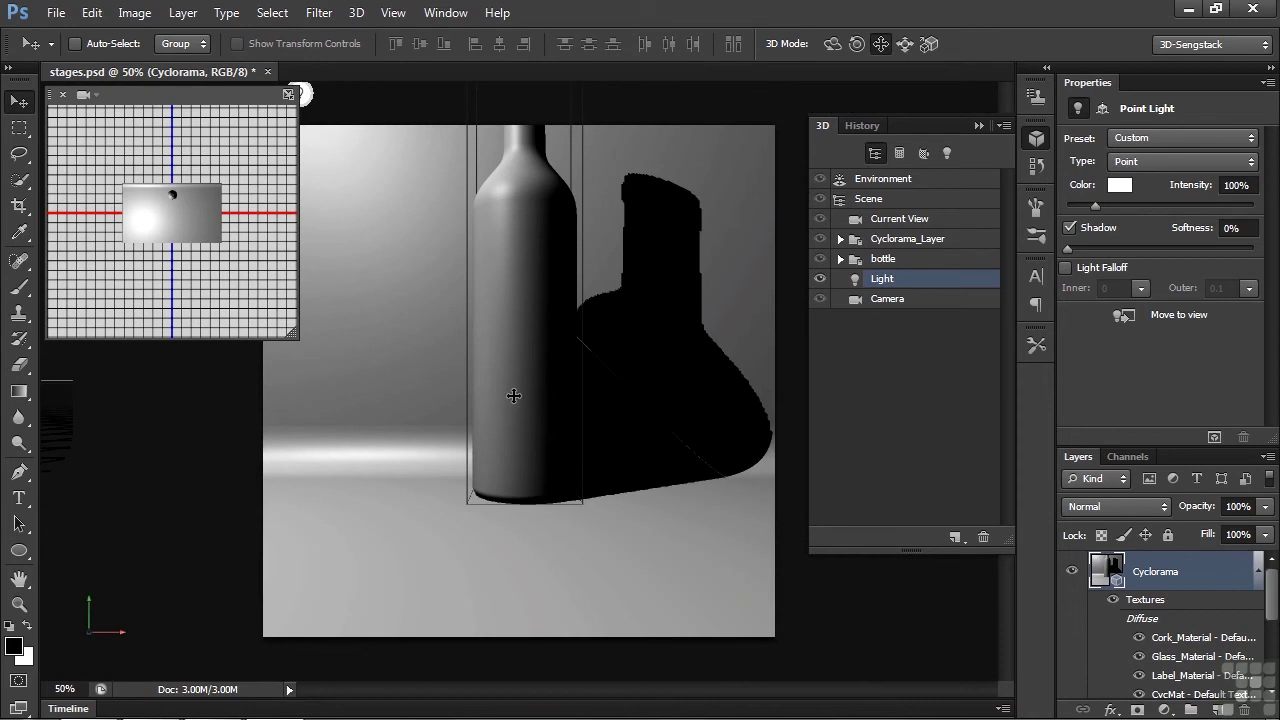
left_click(882, 259)
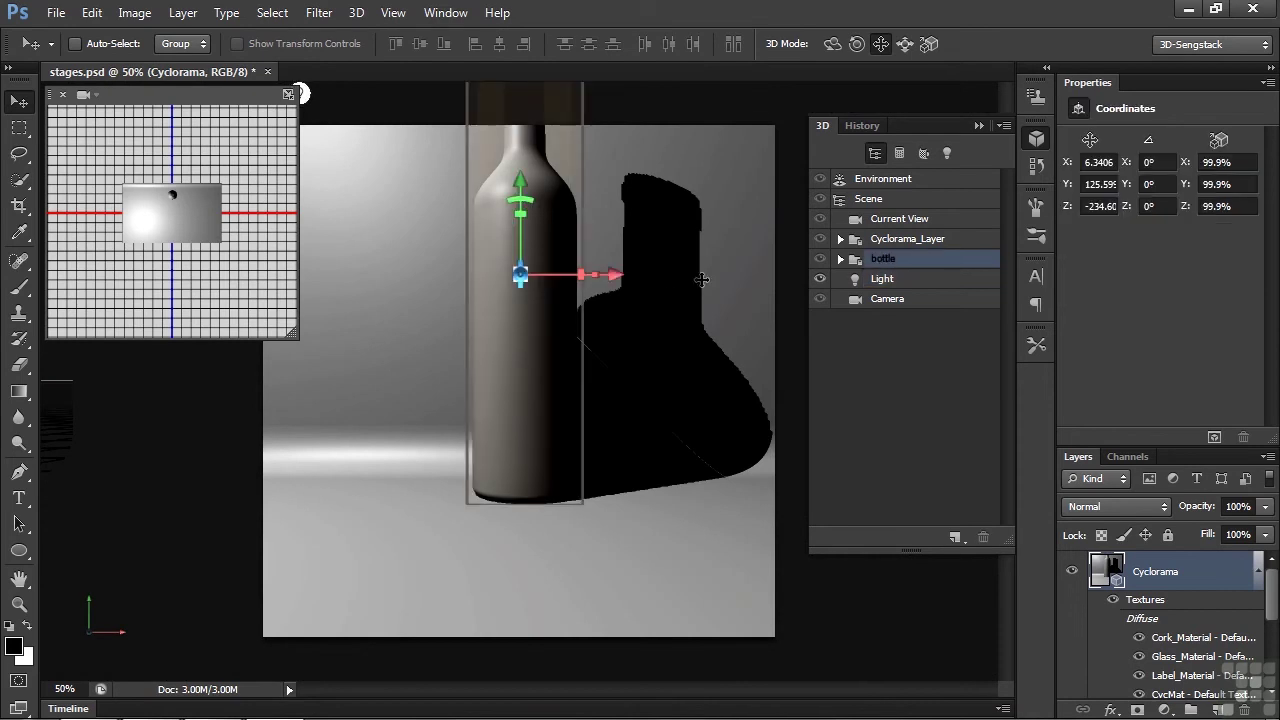
left_click(525, 270)
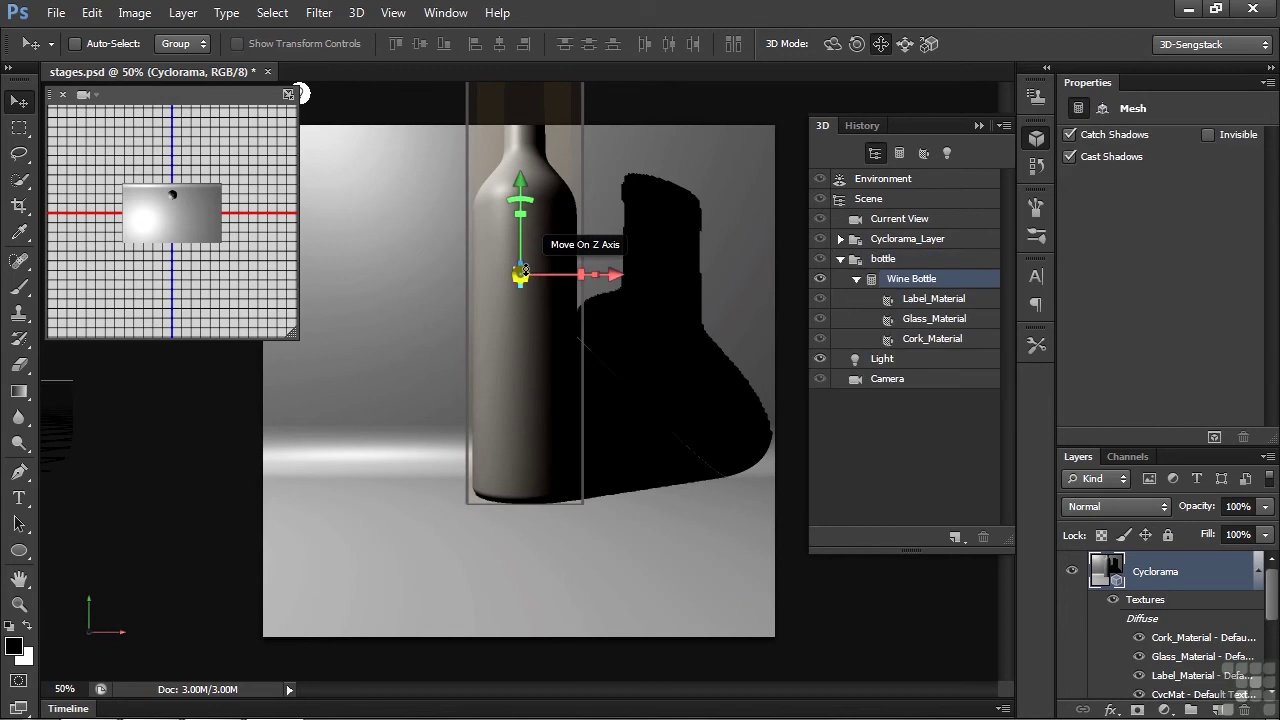
left_click_drag(520, 274, 485, 364)
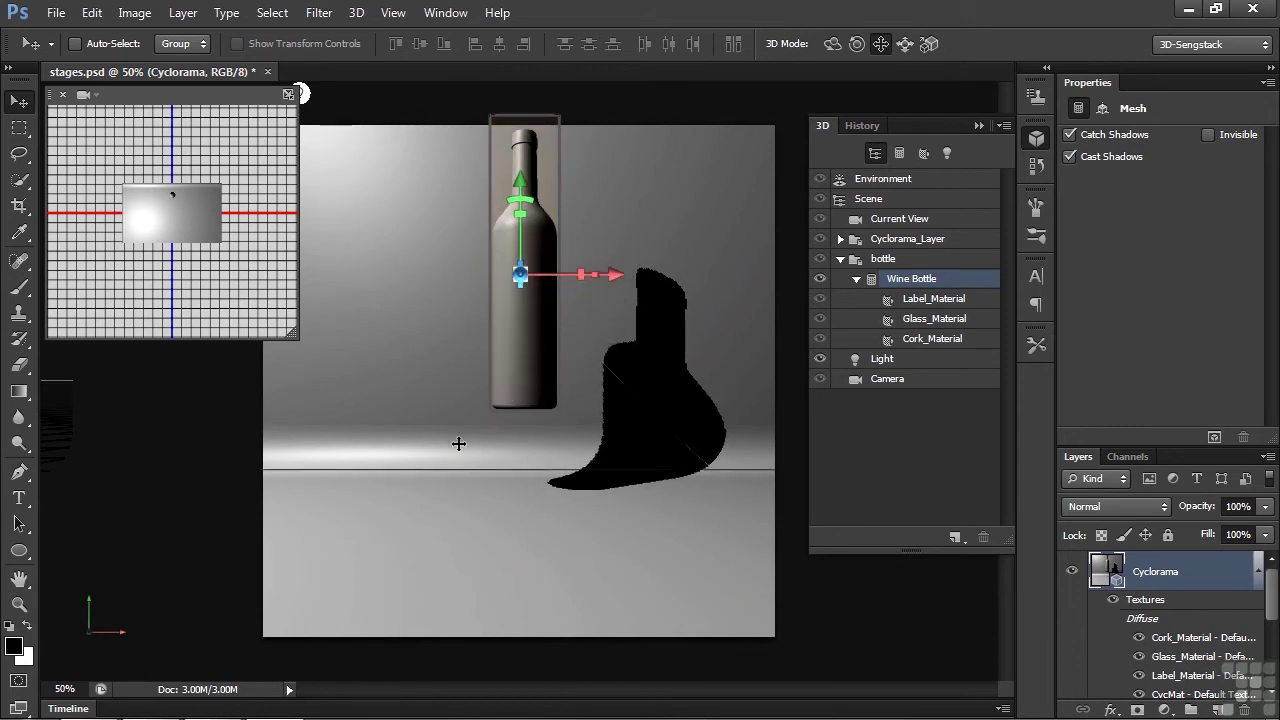
Snap the shrunken bottle to the ground and lower Label_Material opacity to about 49%
left_click(356, 12)
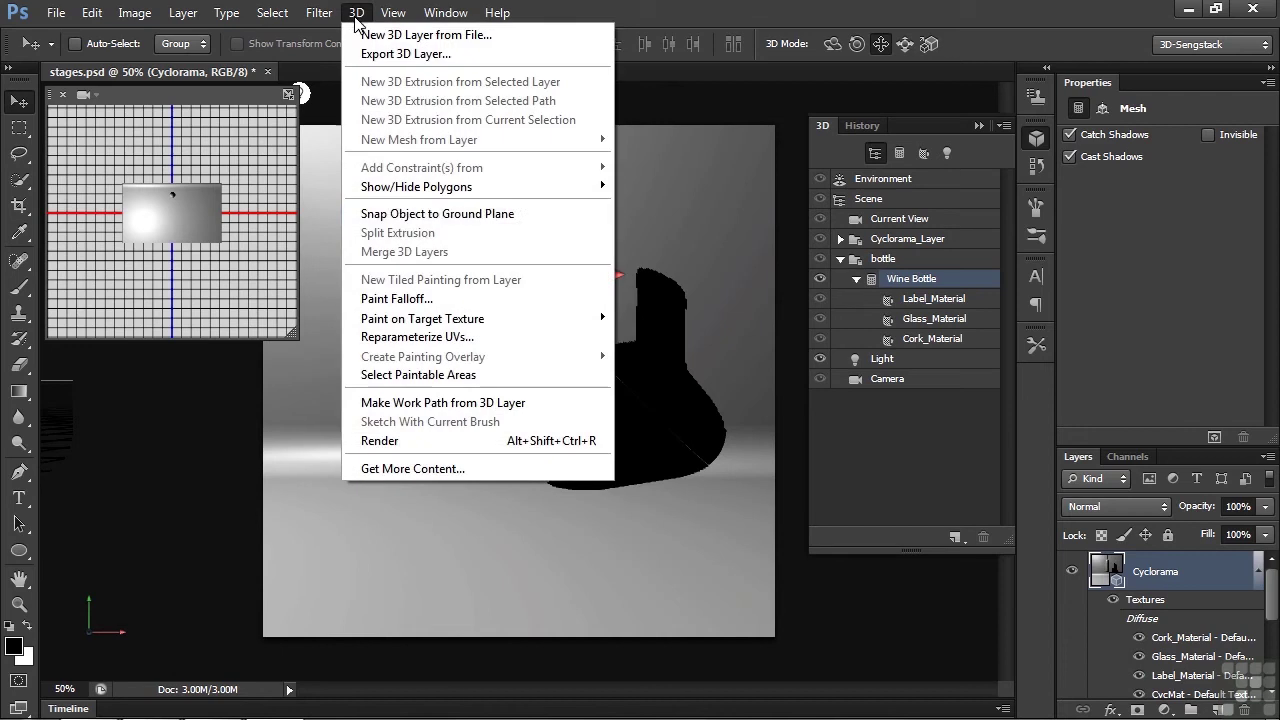
left_click(407, 214)
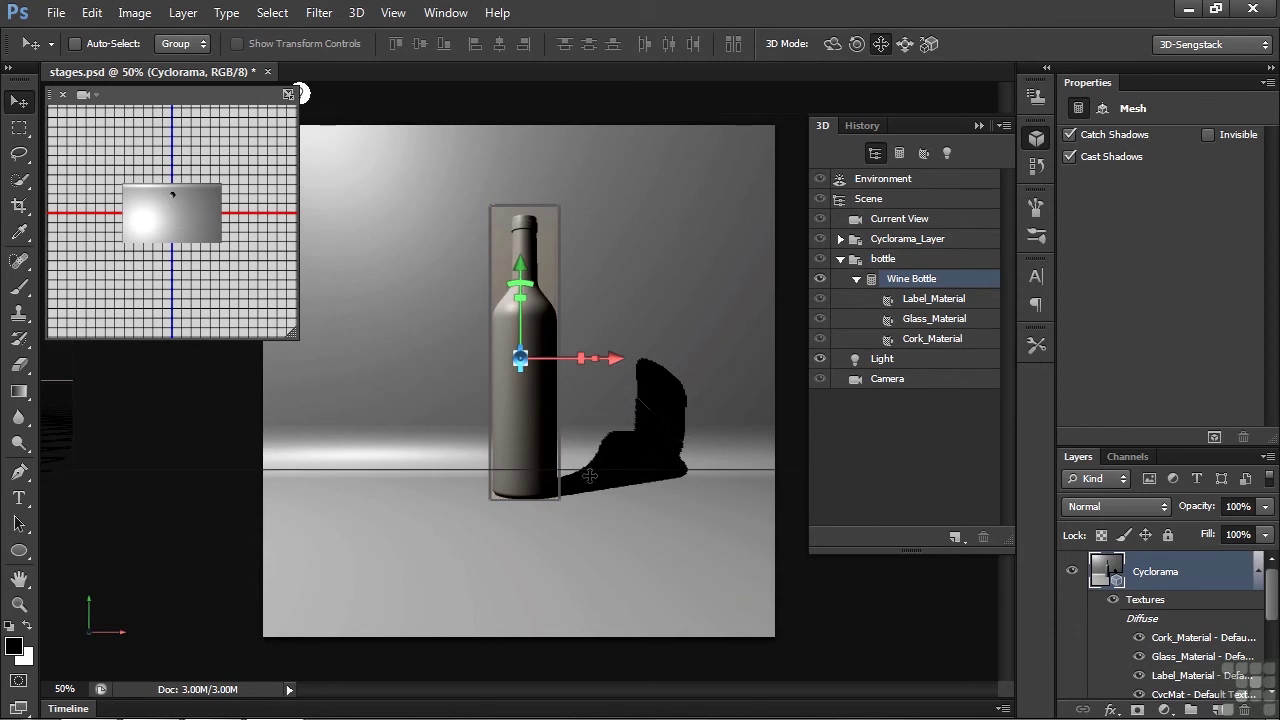
left_click(920, 300)
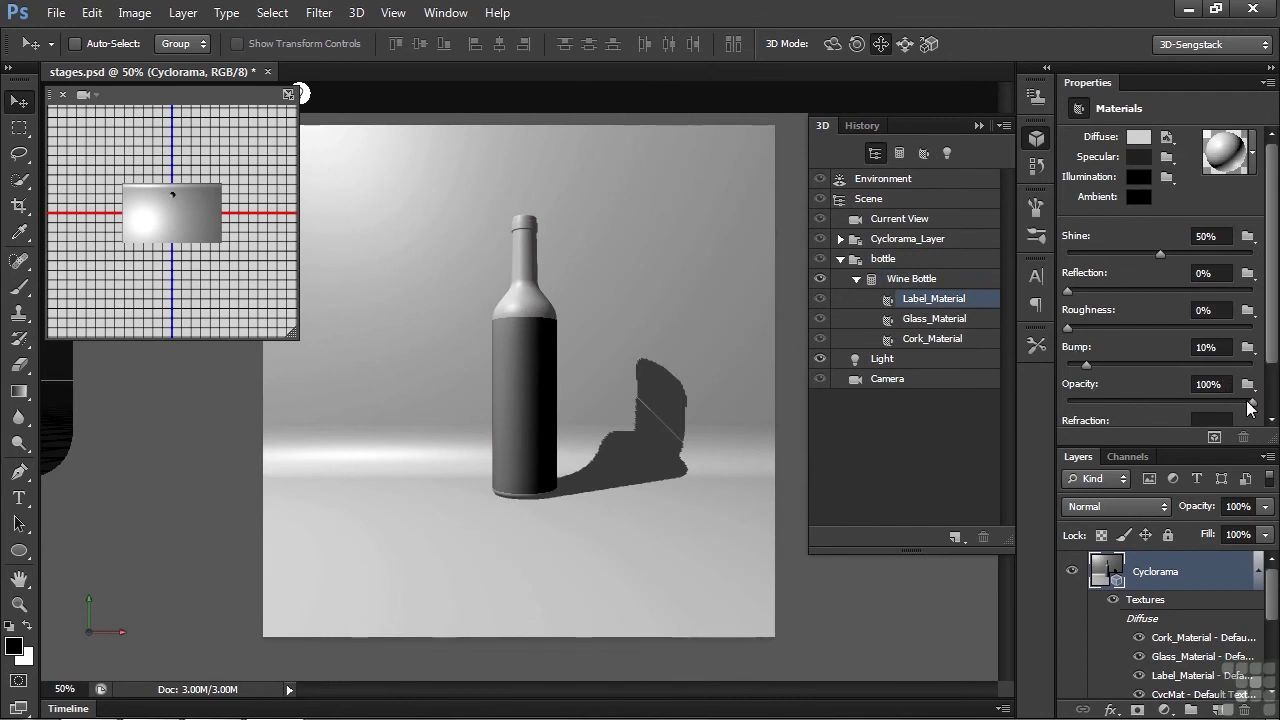
left_click_drag(1250, 403, 1140, 402)
Set the label material's diffuse colour to dark purple 410e86
left_click(1136, 142)
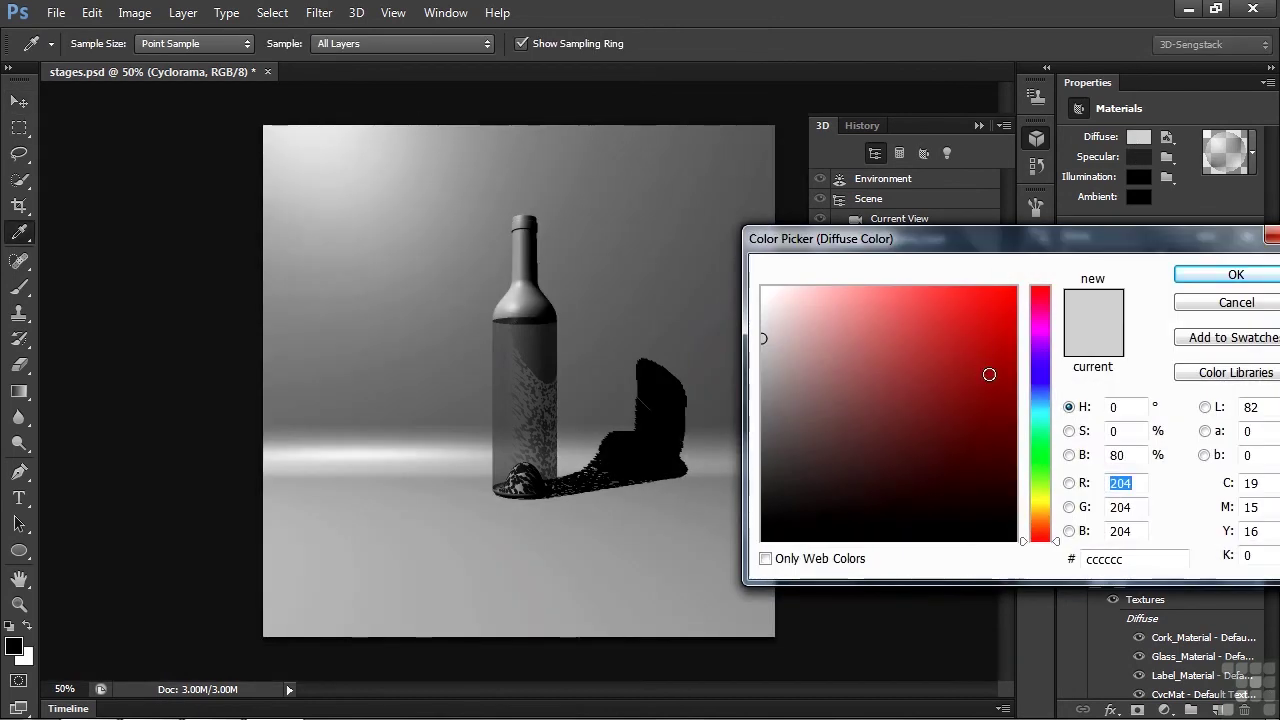
left_click(1040, 367)
left_click(996, 375)
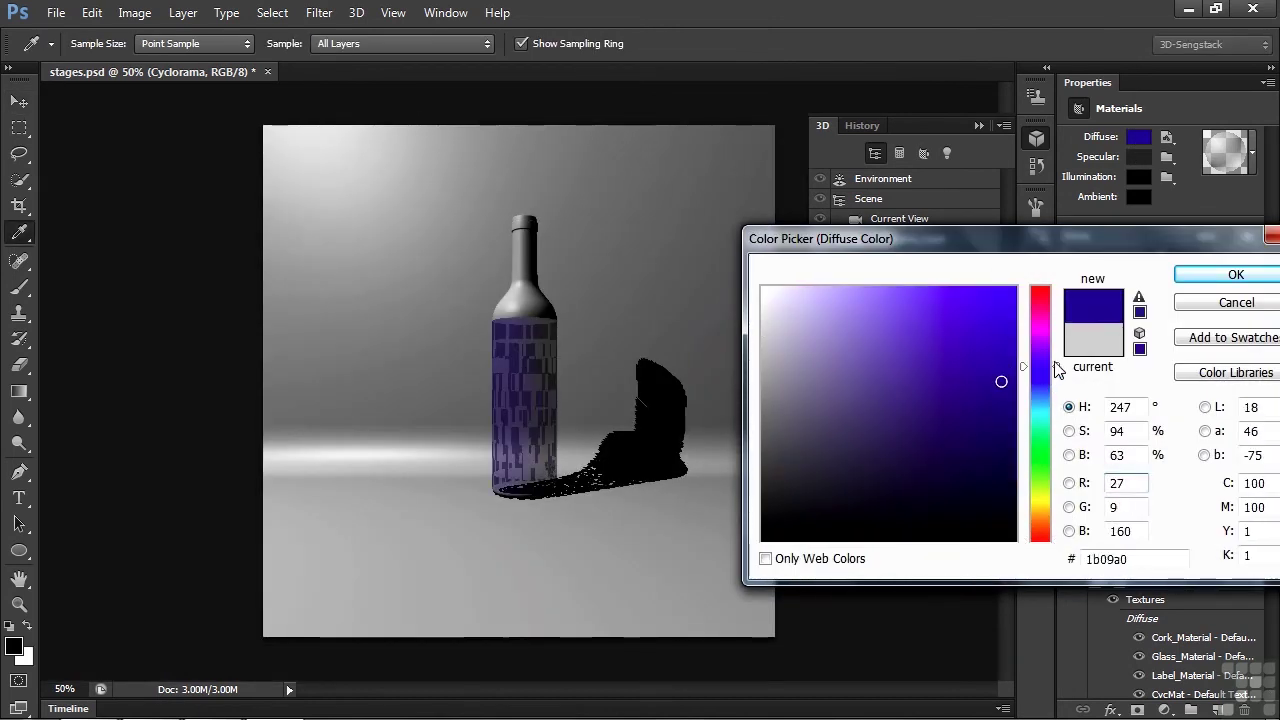
left_click(1040, 353)
left_click_drag(996, 375, 985, 405)
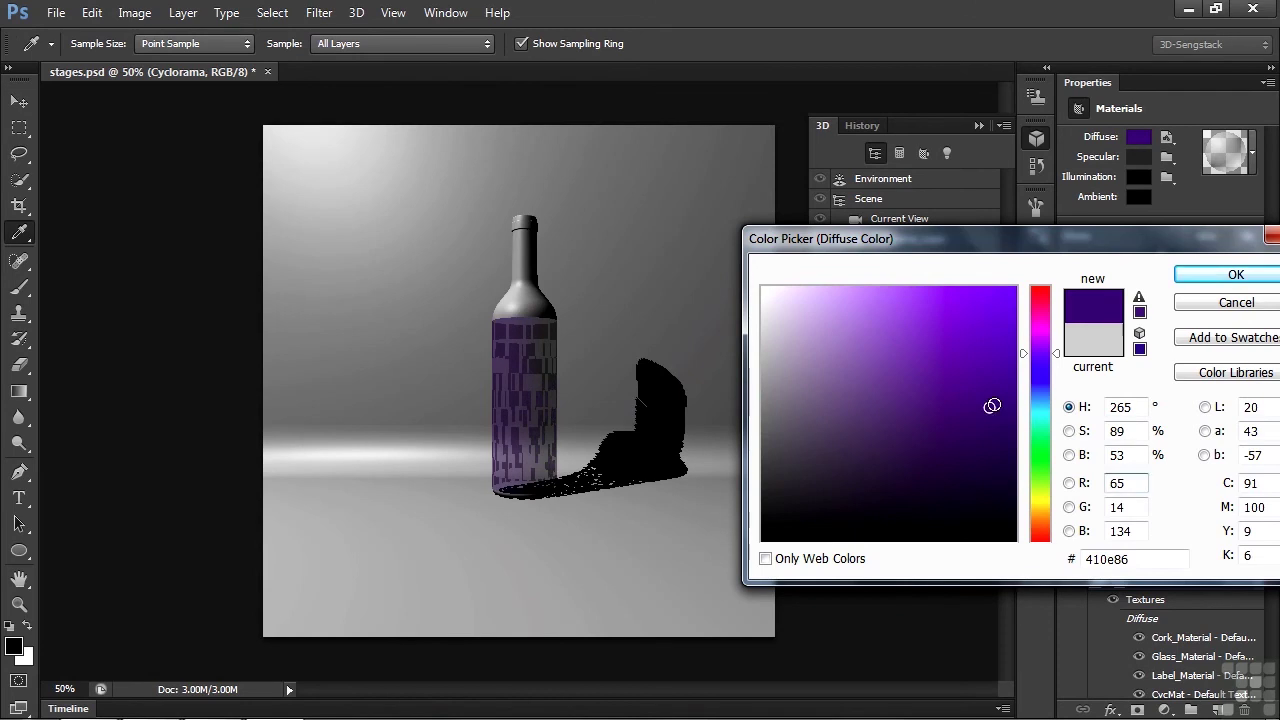
left_click(1180, 276)
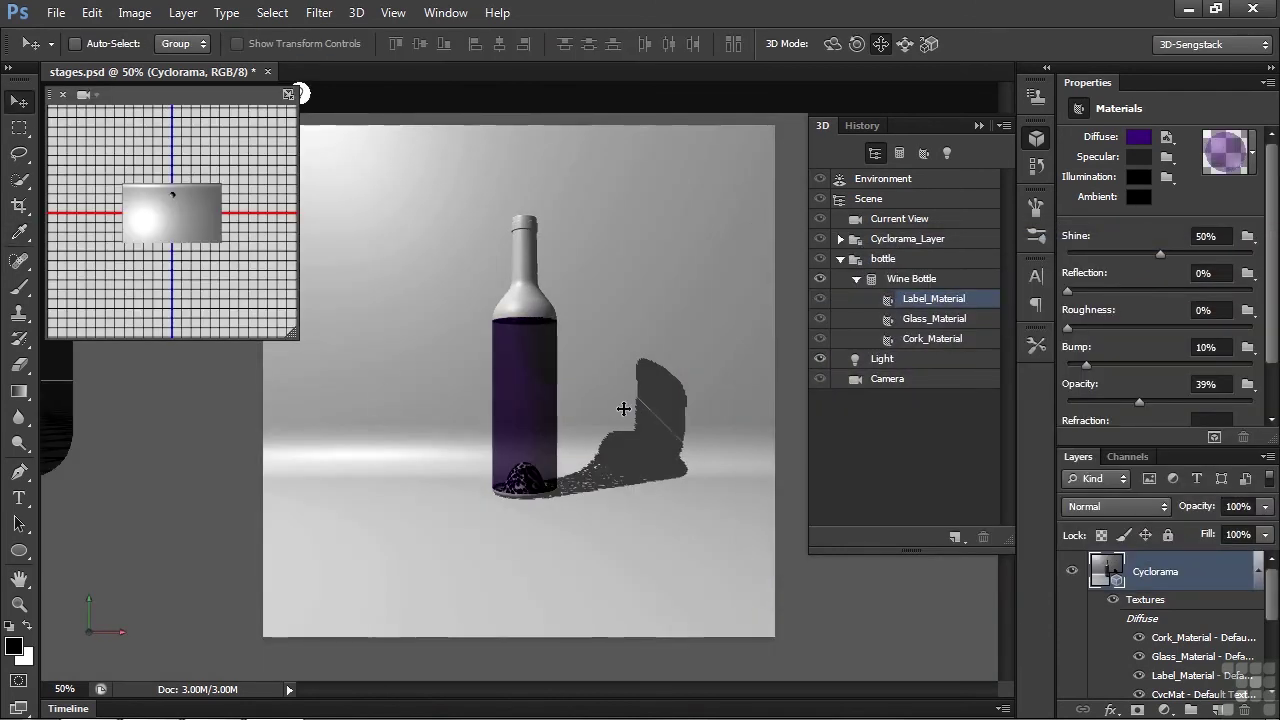
Marquee-select the bottle and its shadow, render that region, and clear the selection
left_click(19, 127)
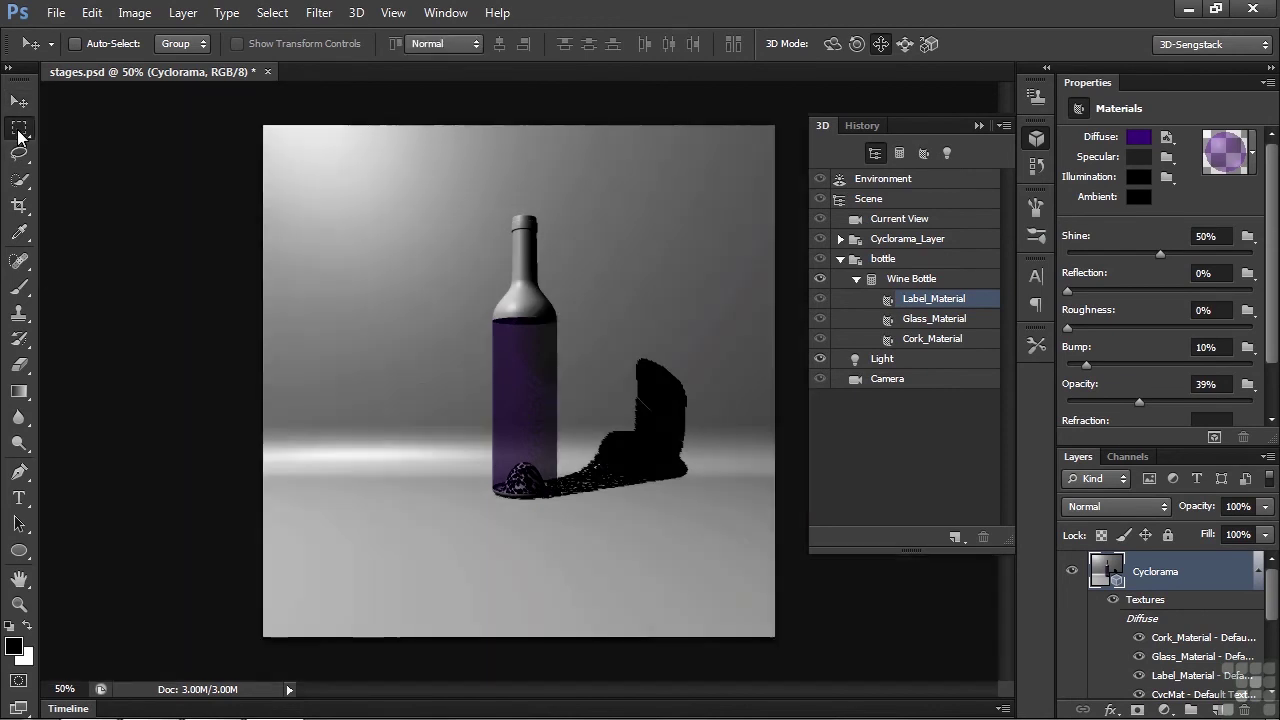
left_click_drag(404, 329, 708, 525)
left_click(1214, 438)
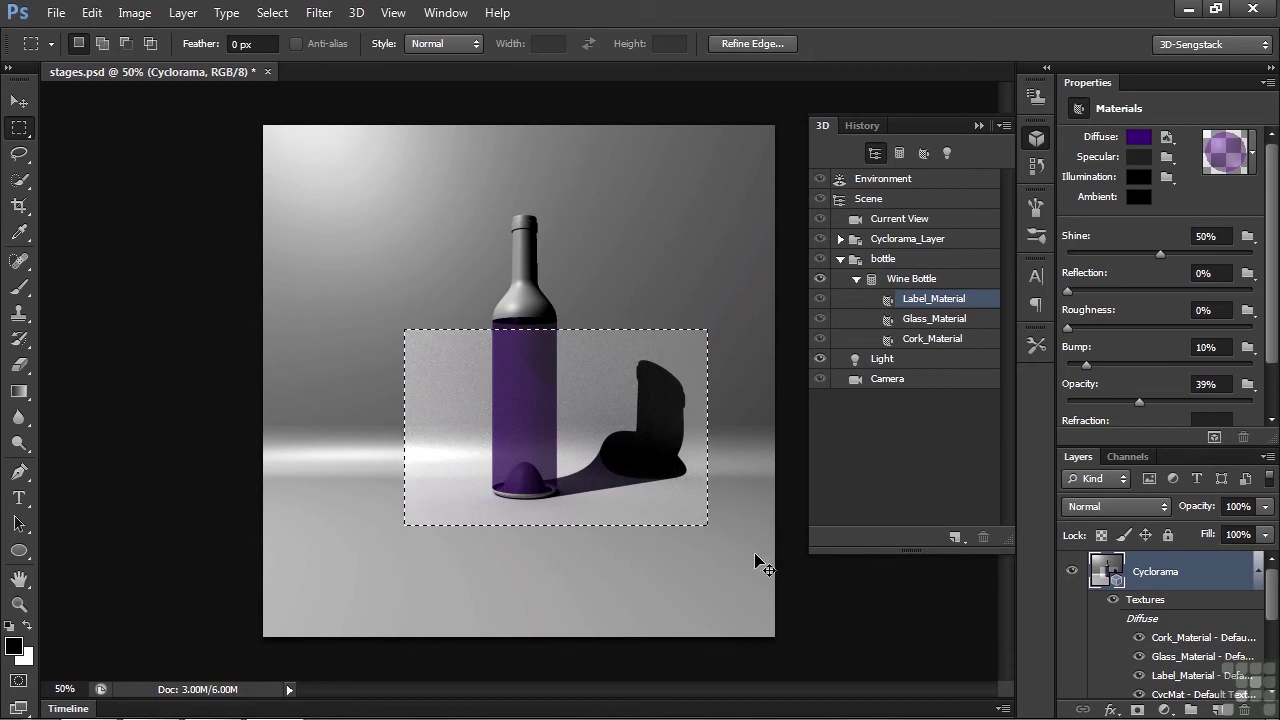
key("ctrl+d")
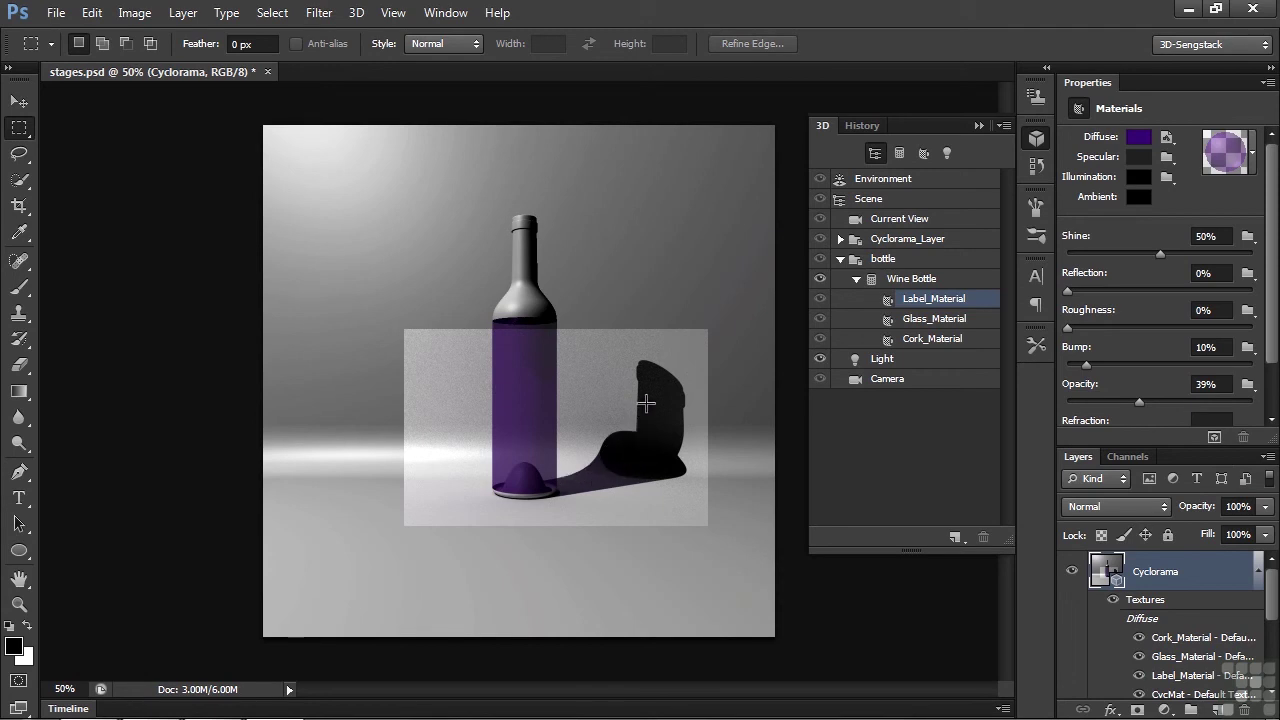
Hide the Cyclorama layer, then show the CornellBox layer and make it active
left_click(1071, 573)
left_click_drag(1270, 603, 1270, 660)
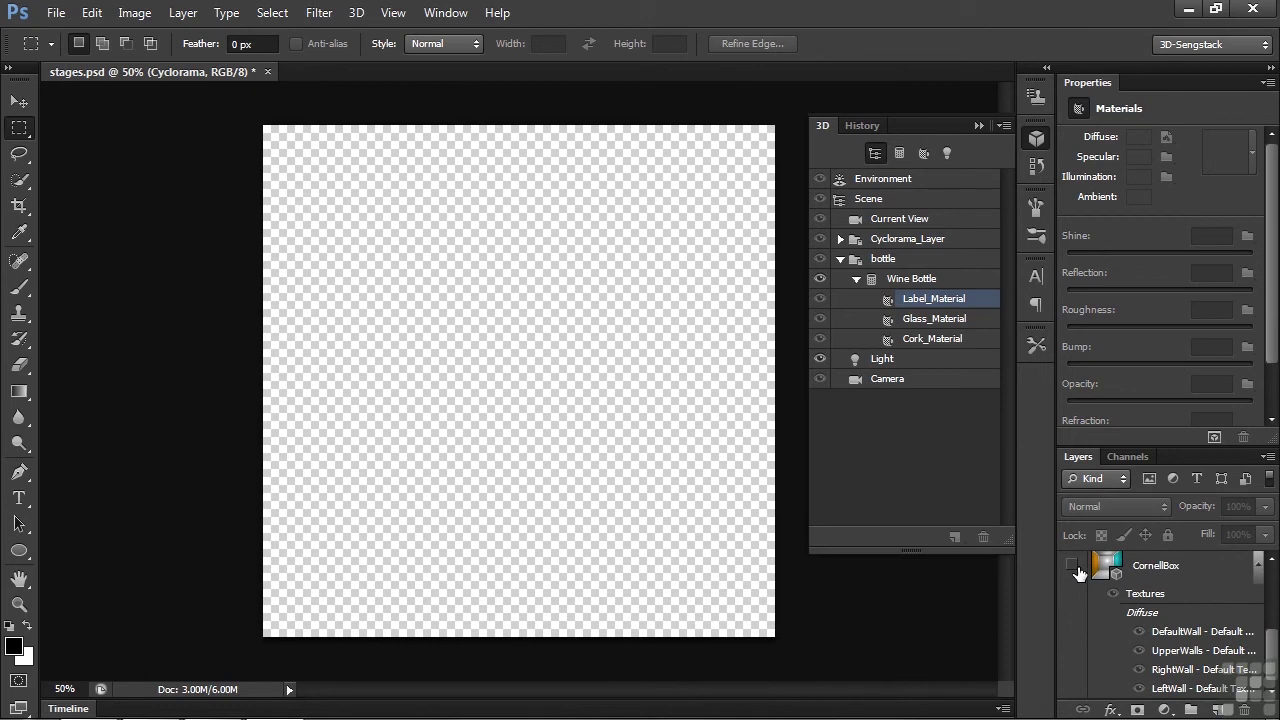
left_click(1072, 566)
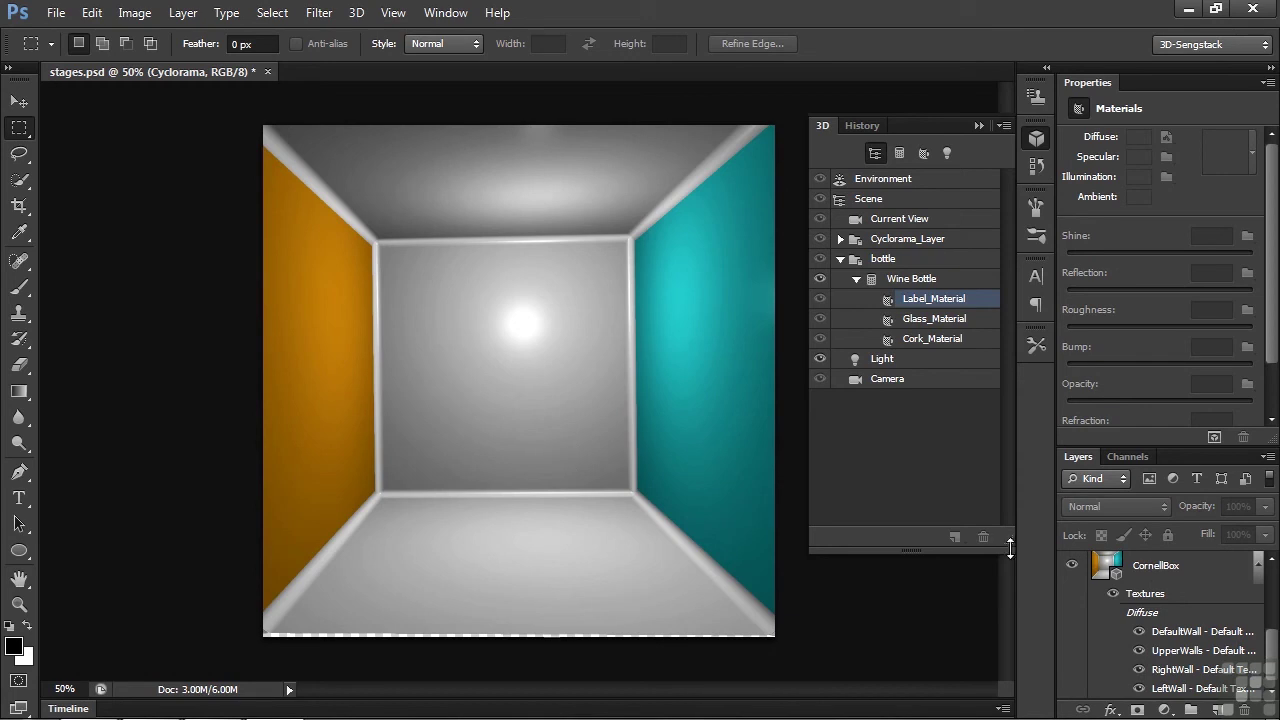
left_click(1150, 571)
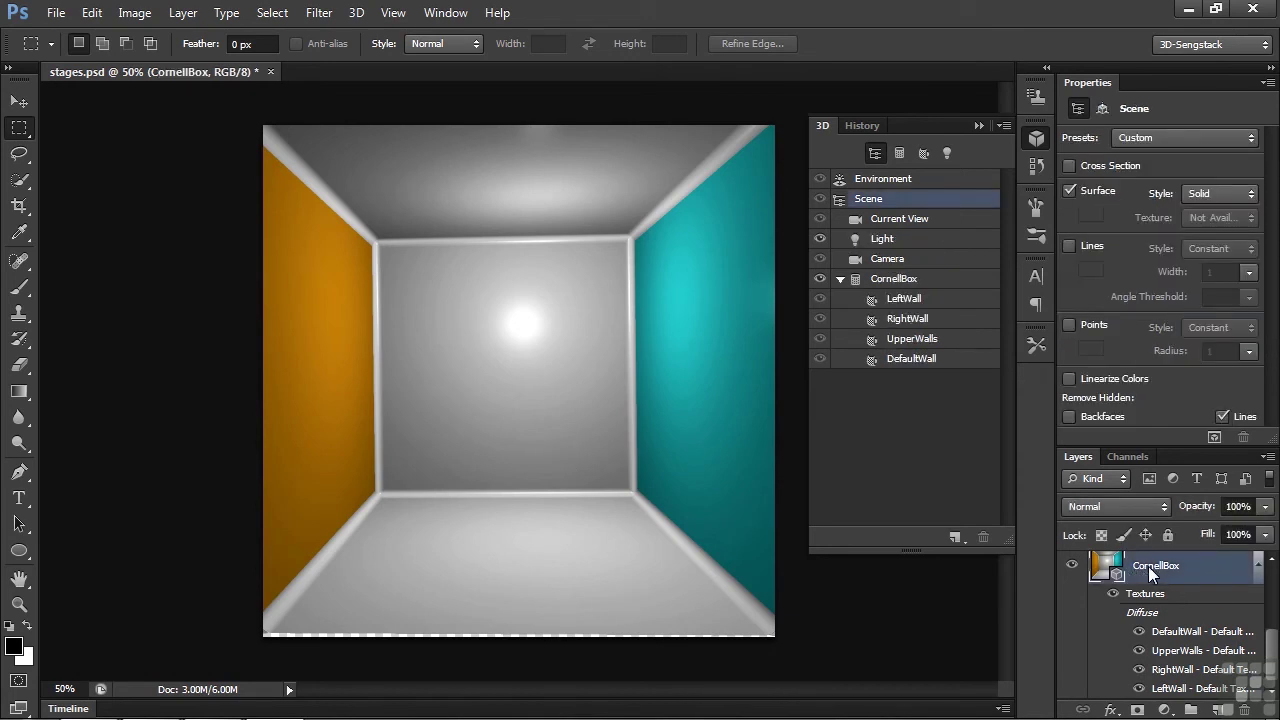
Add a new layer above CornellBox and turn it into a Sphere preset mesh
left_click(1218, 709)
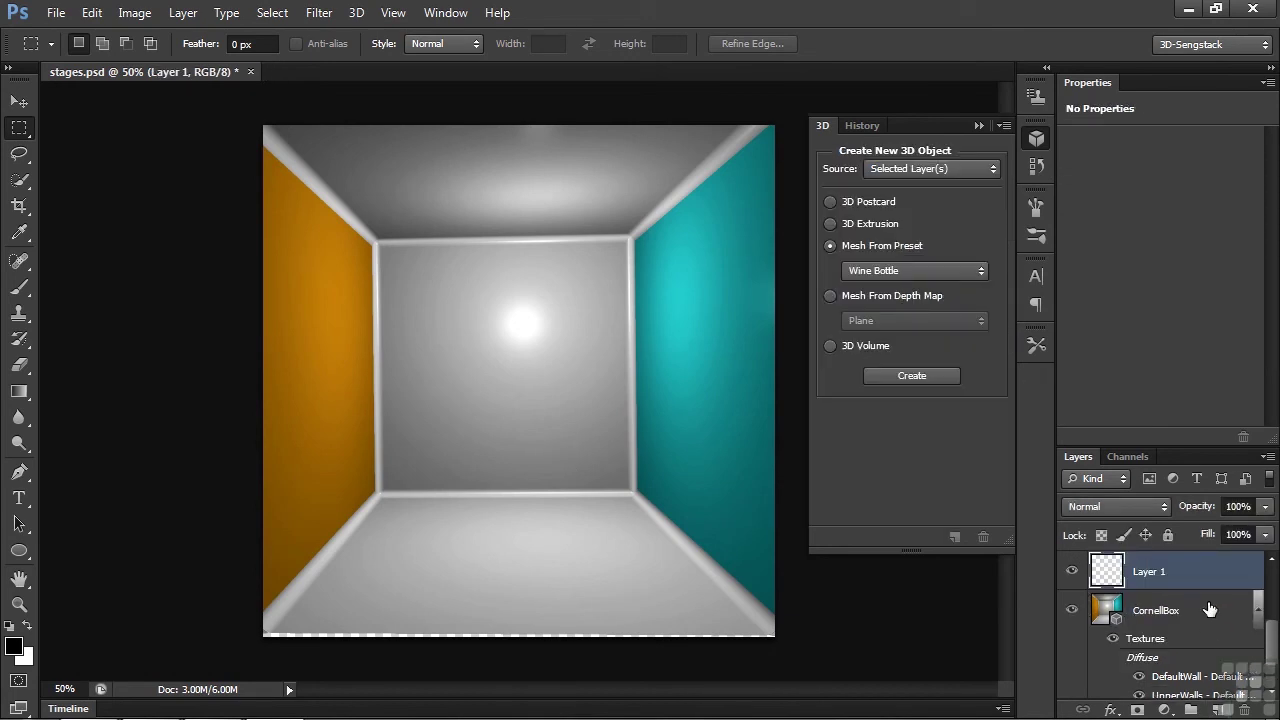
left_click(959, 270)
left_click(898, 437)
left_click(911, 376)
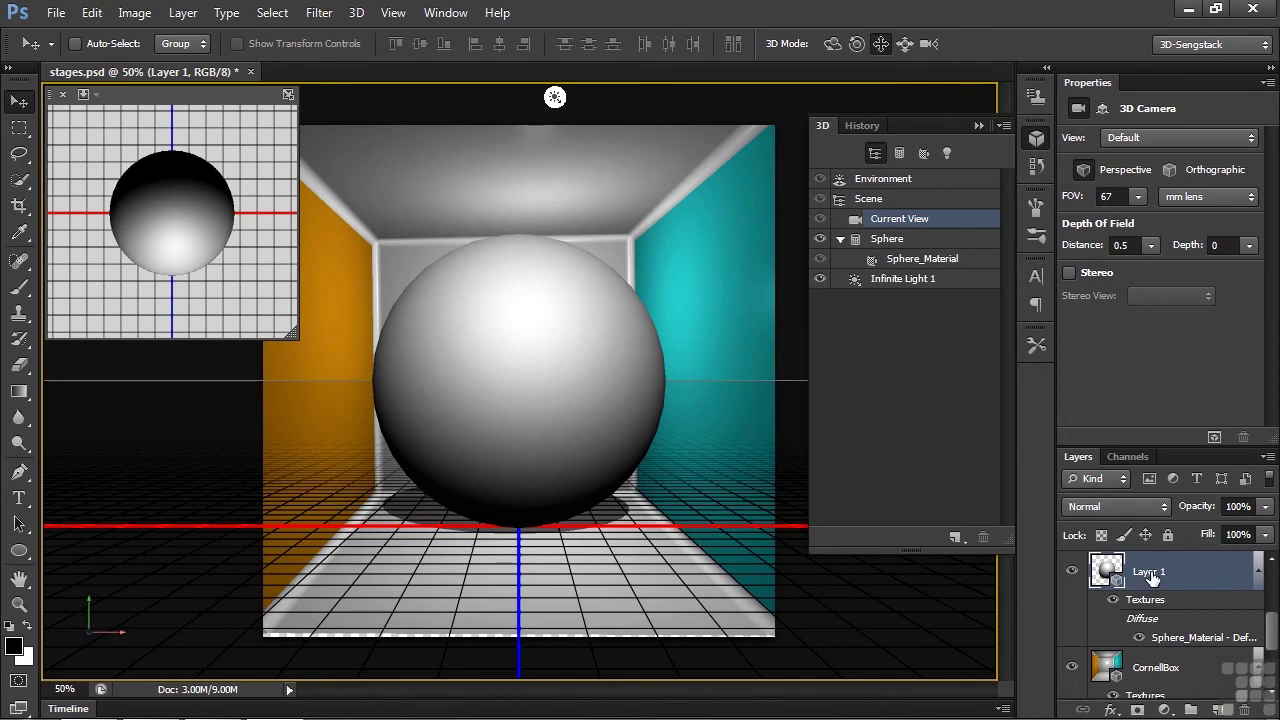
Rename Layer 1 to 'sphere'
double_click(1150, 572)
type("sphere")
key("Return")
Merge the sphere layer into CornellBox and scale the sphere uniformly to 28.1% inside the box
left_click(1268, 457)
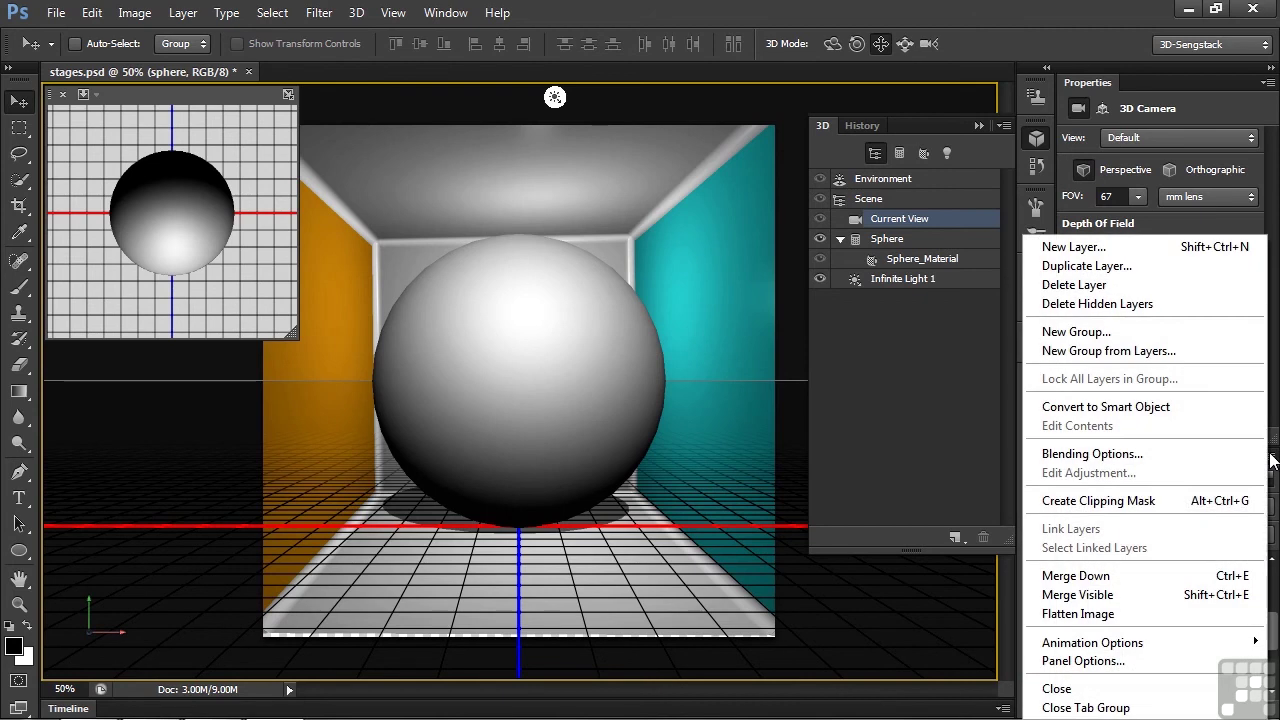
left_click(1148, 576)
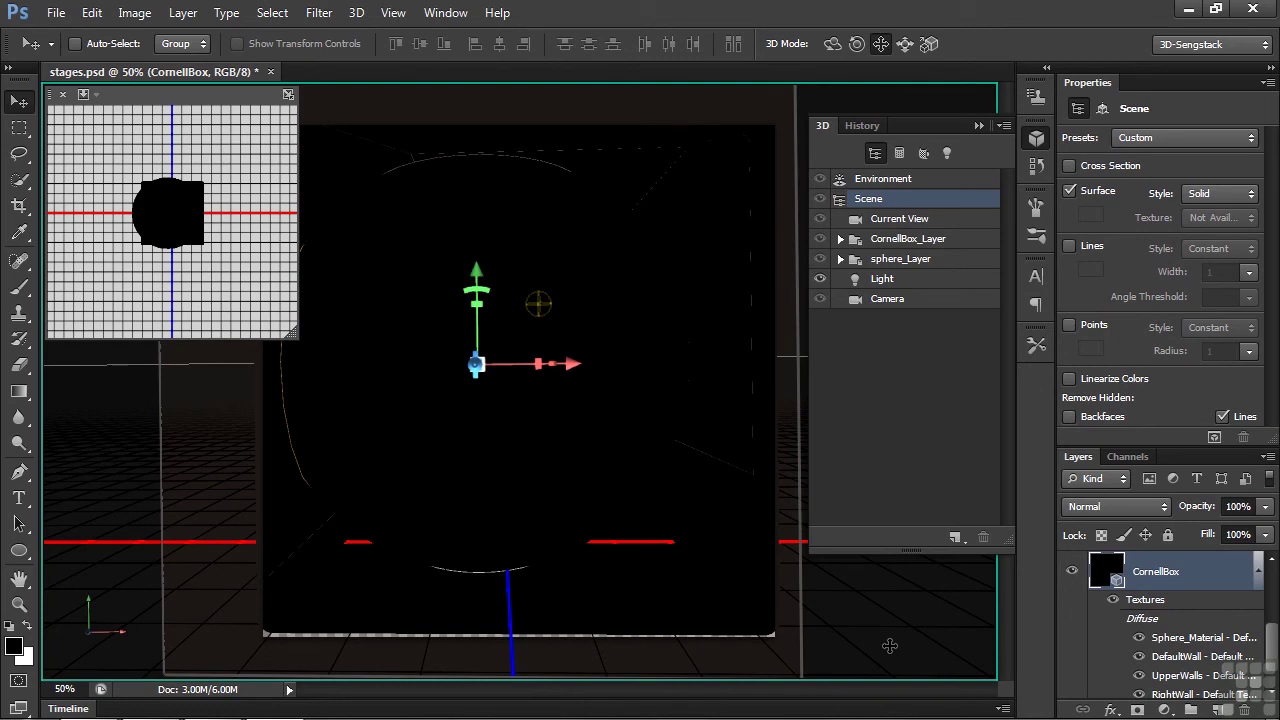
left_click(897, 262)
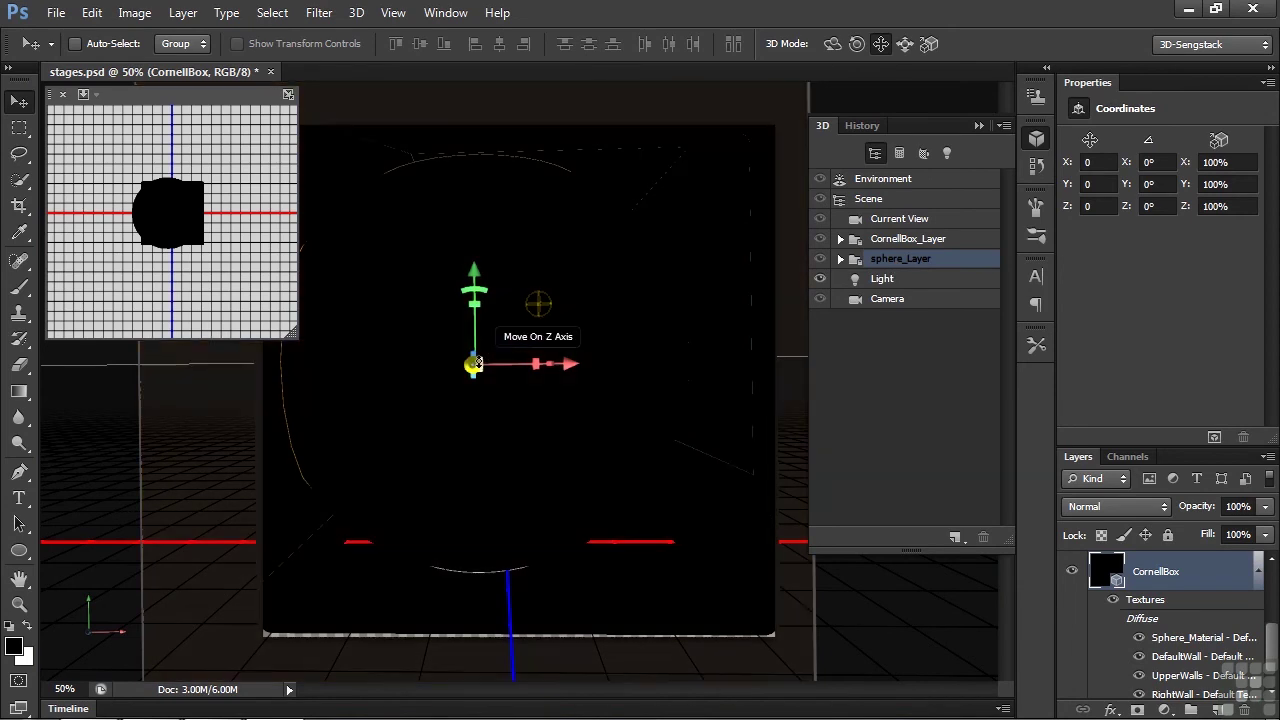
left_click_drag(480, 362, 483, 544)
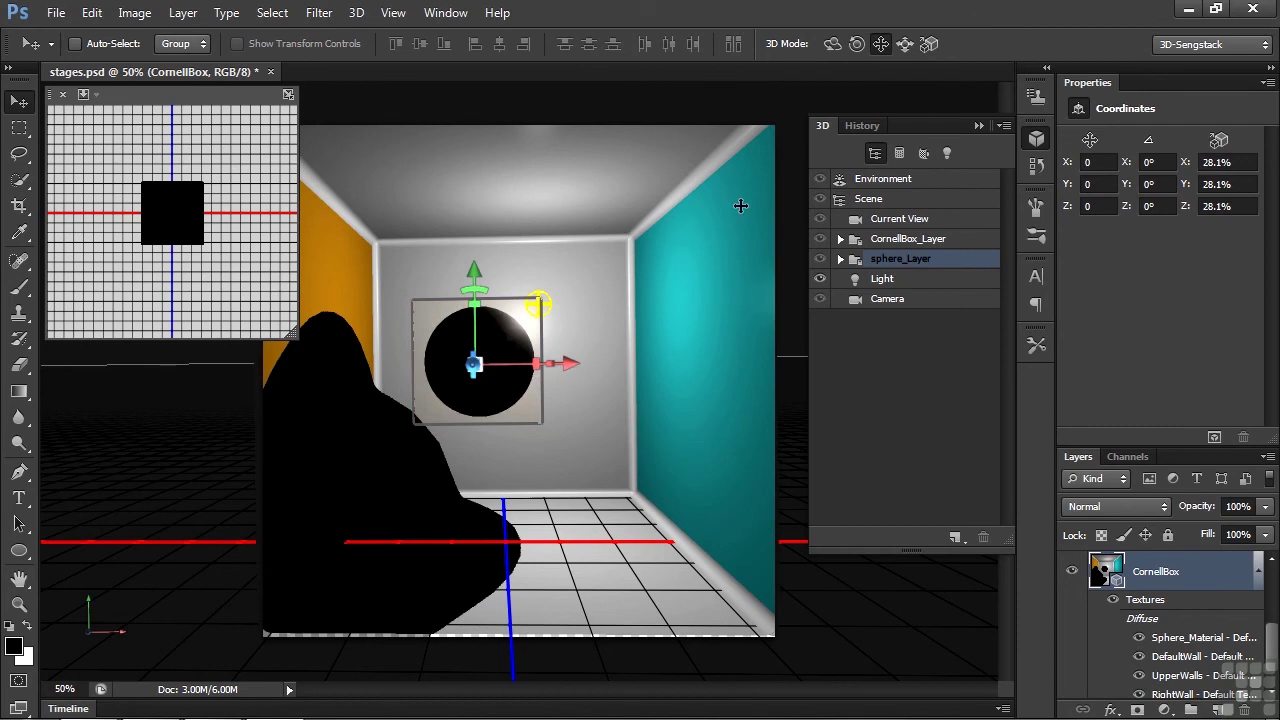
Snap the sphere to the ground plane, centre it along X, and move the point light toward the box centre
left_click(356, 12)
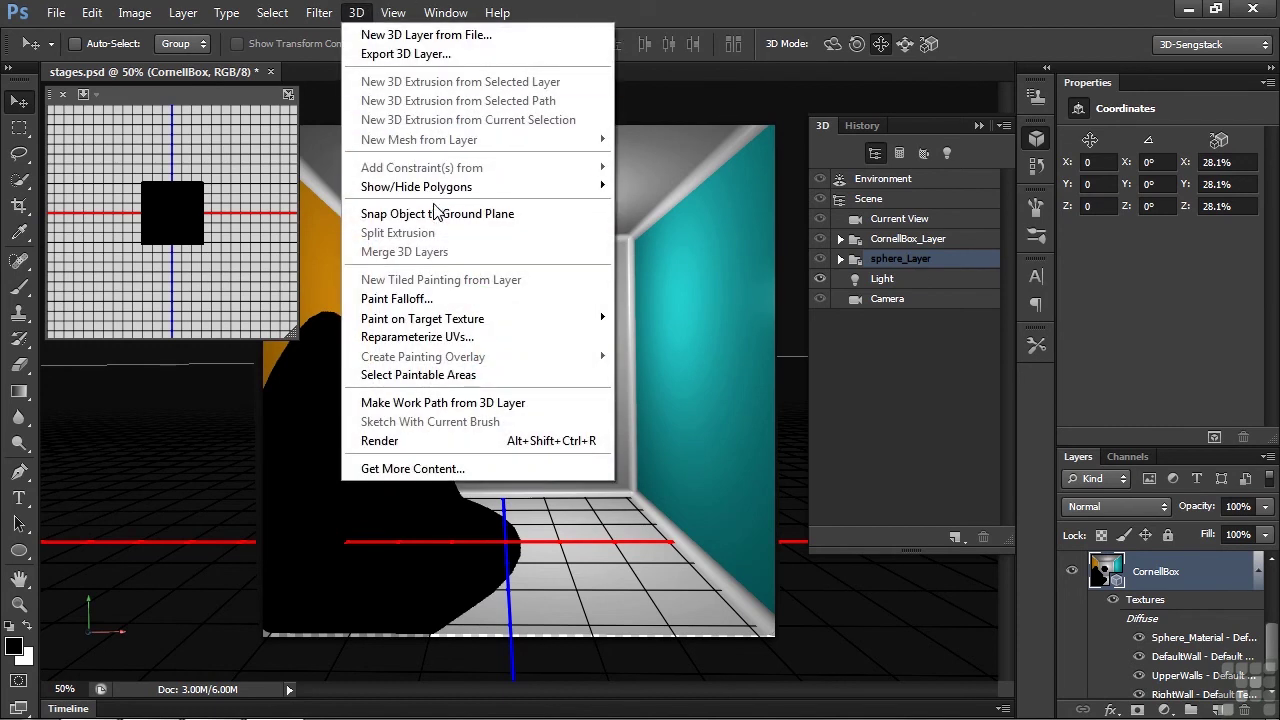
left_click(438, 214)
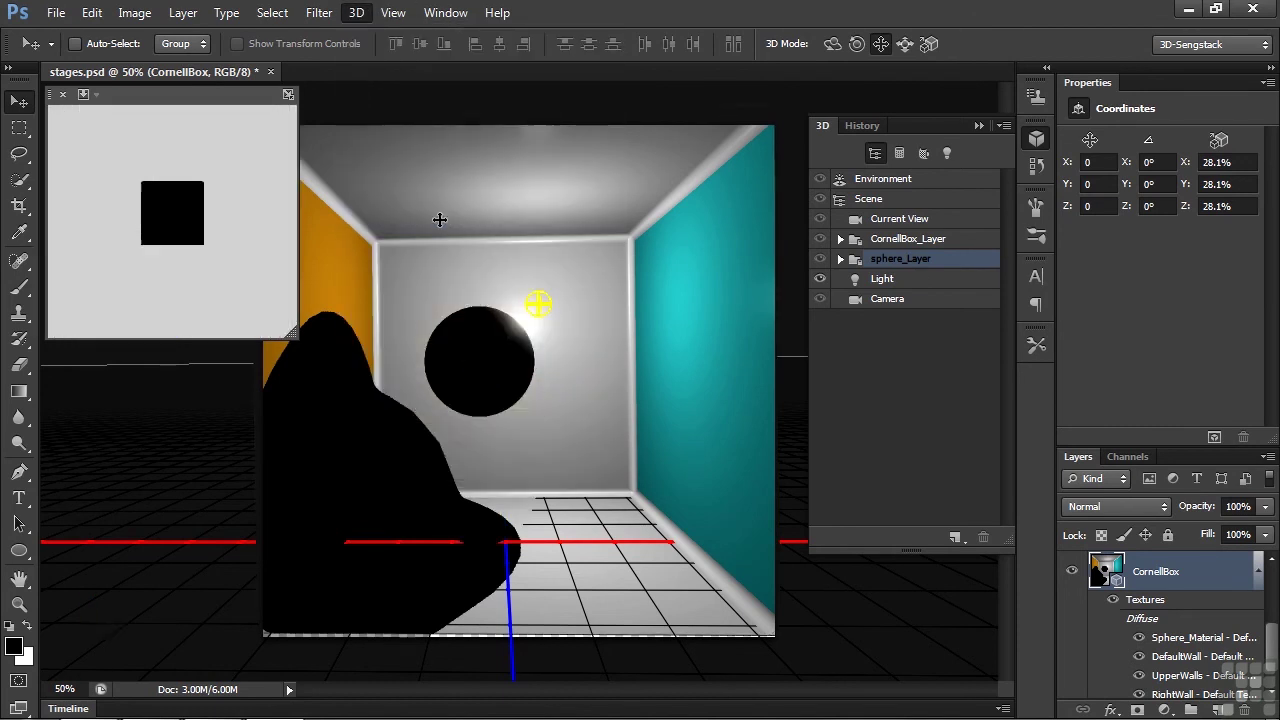
left_click_drag(574, 490, 590, 490)
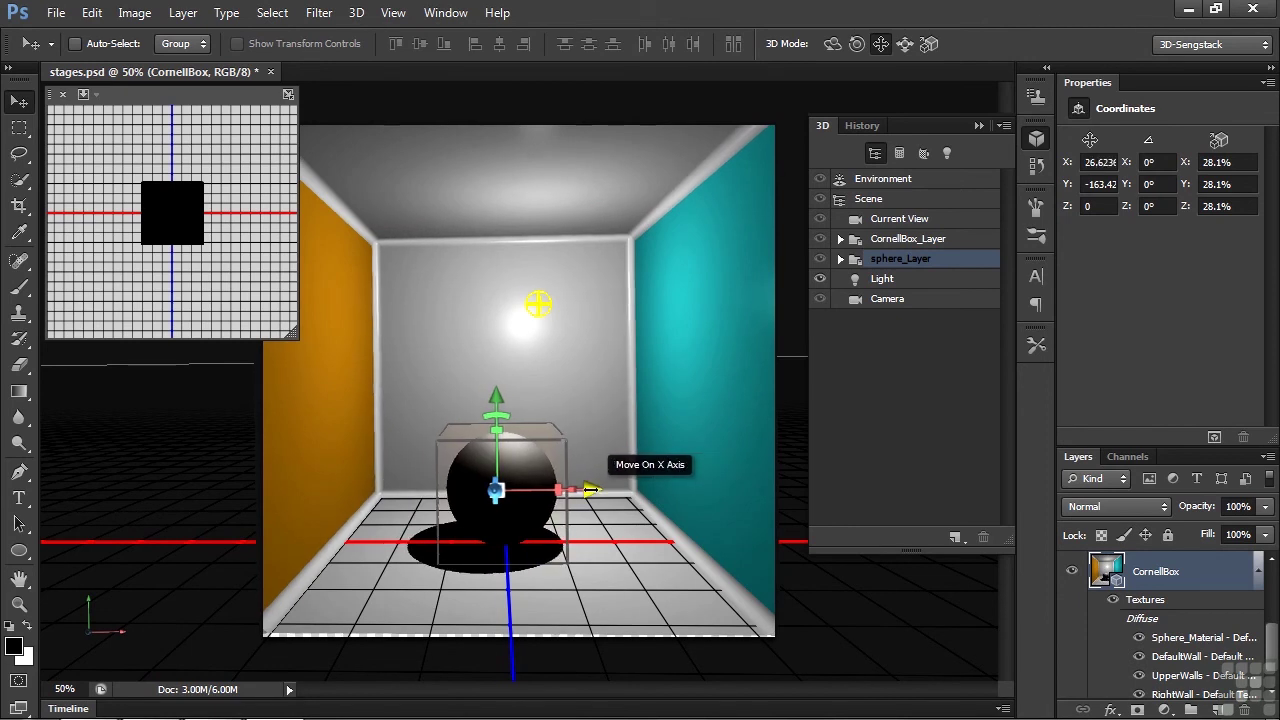
left_click(866, 280)
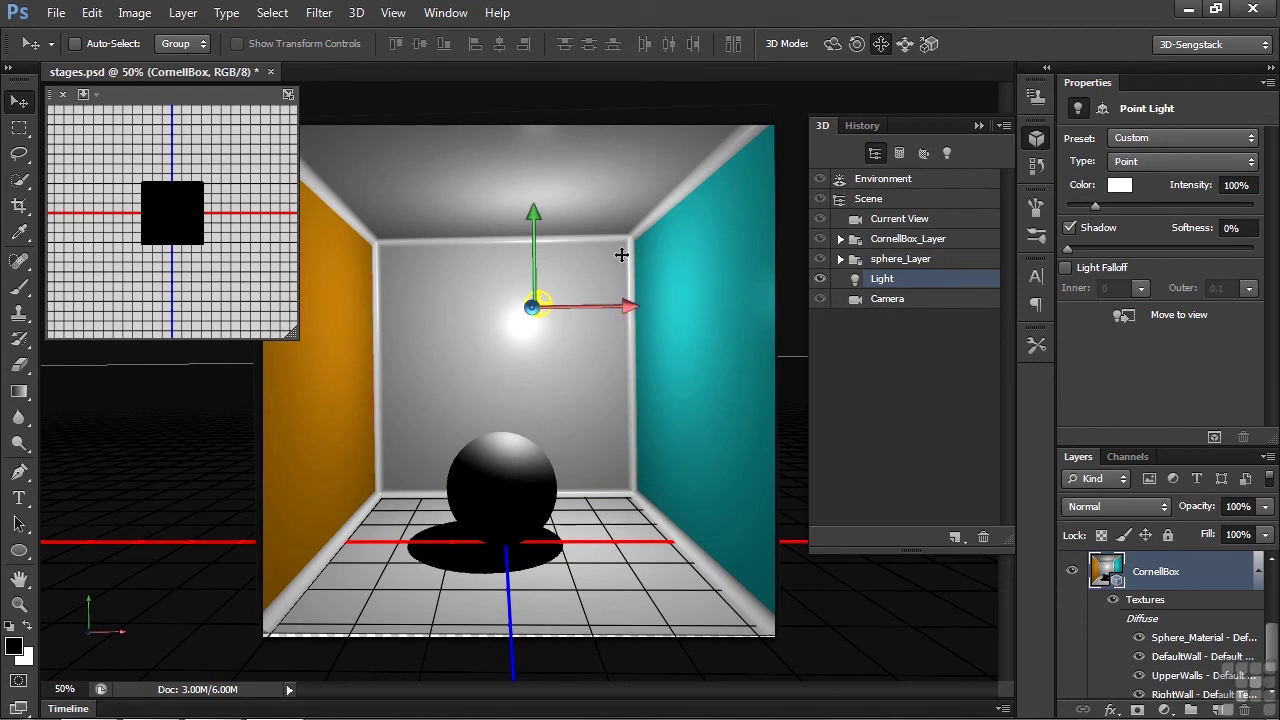
left_click_drag(621, 255, 589, 230)
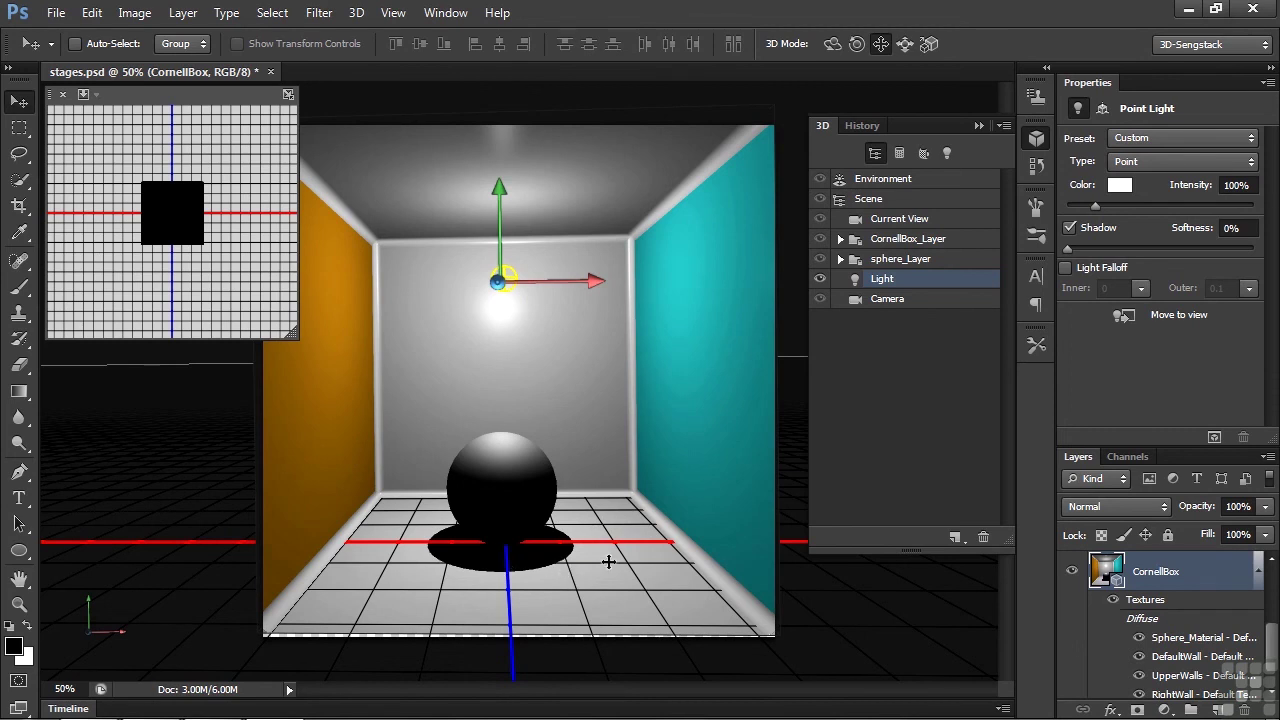
Set Ground Plane Shadows opacity to 0% and the point light's shadow softness to 30%
left_click(880, 180)
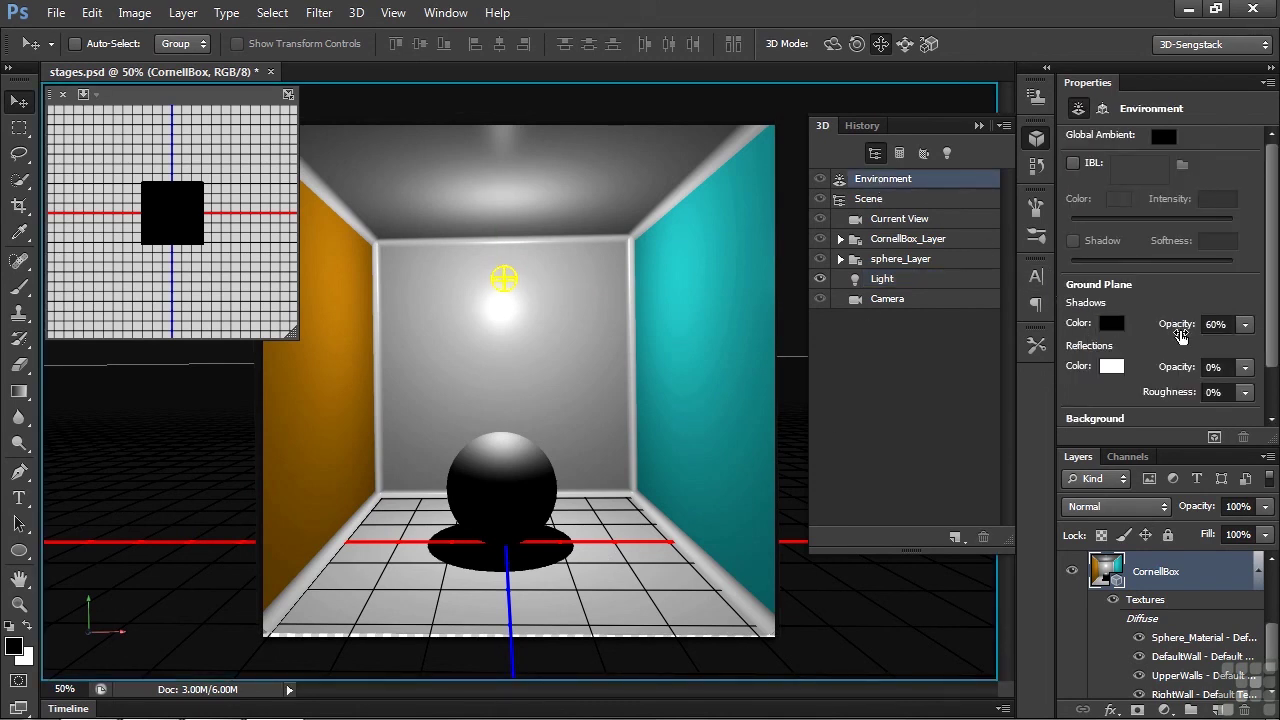
left_click_drag(1180, 331, 996, 378)
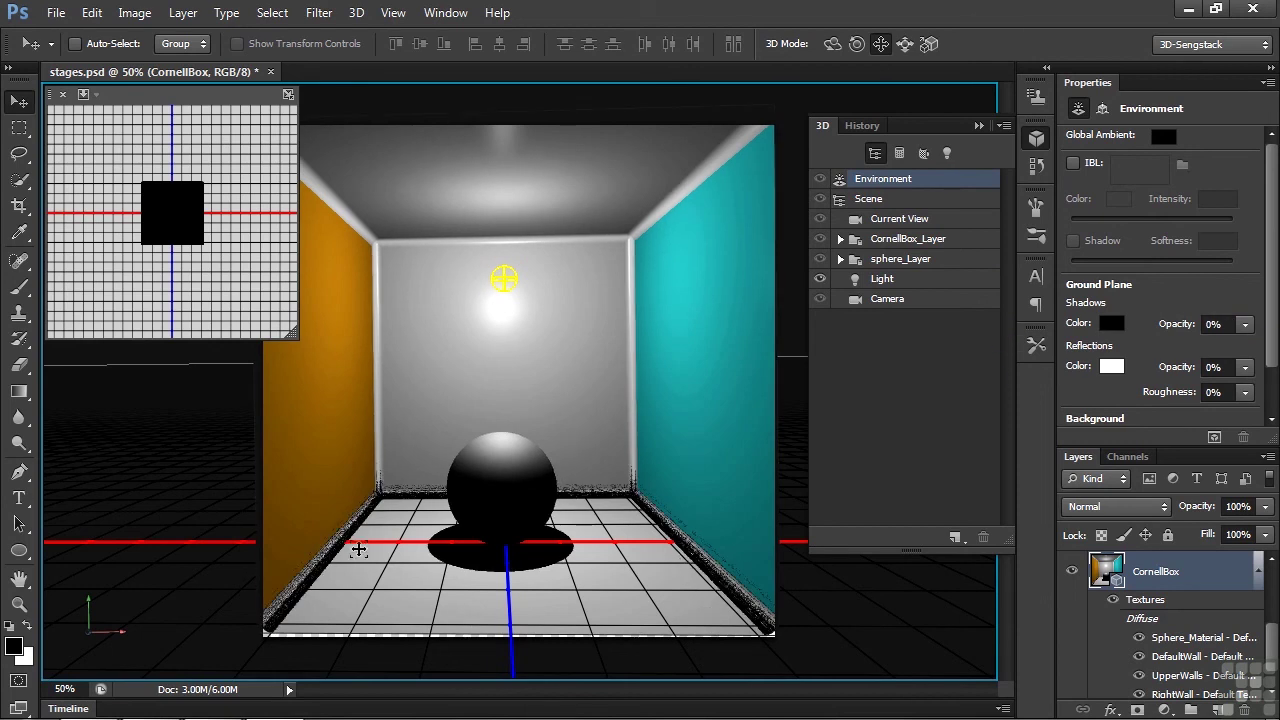
left_click(880, 283)
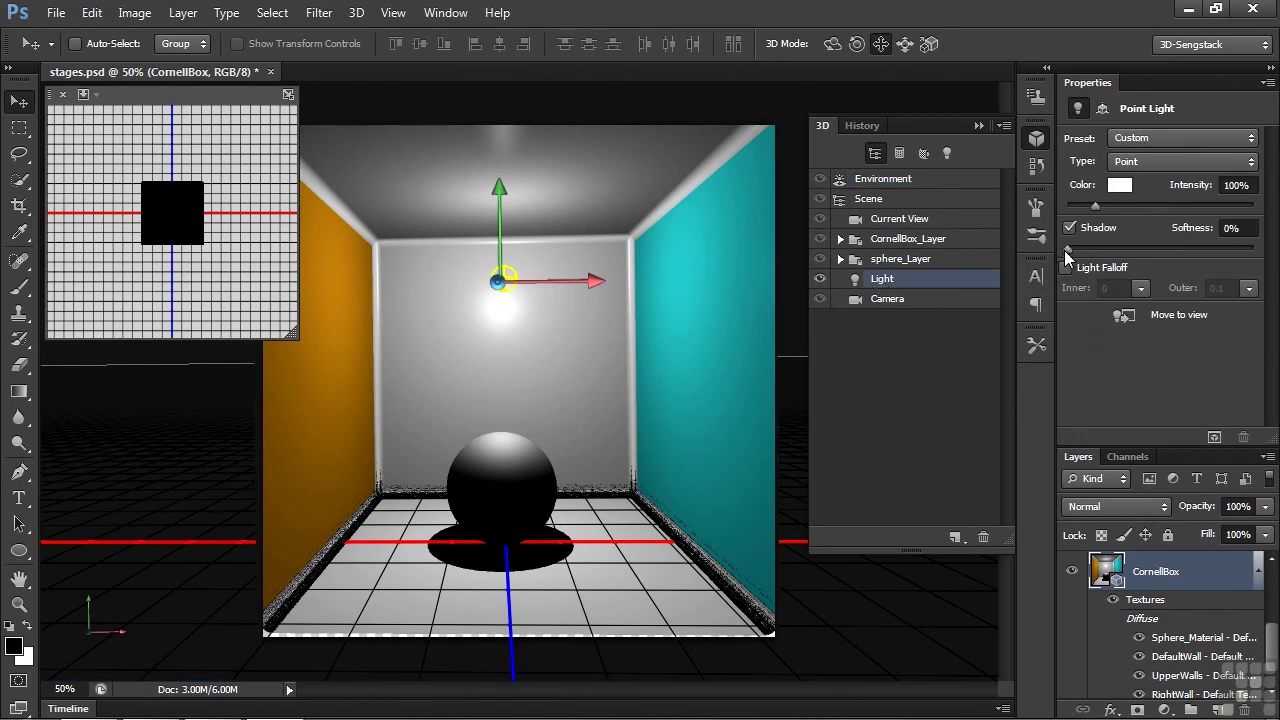
left_click_drag(1068, 249, 1122, 249)
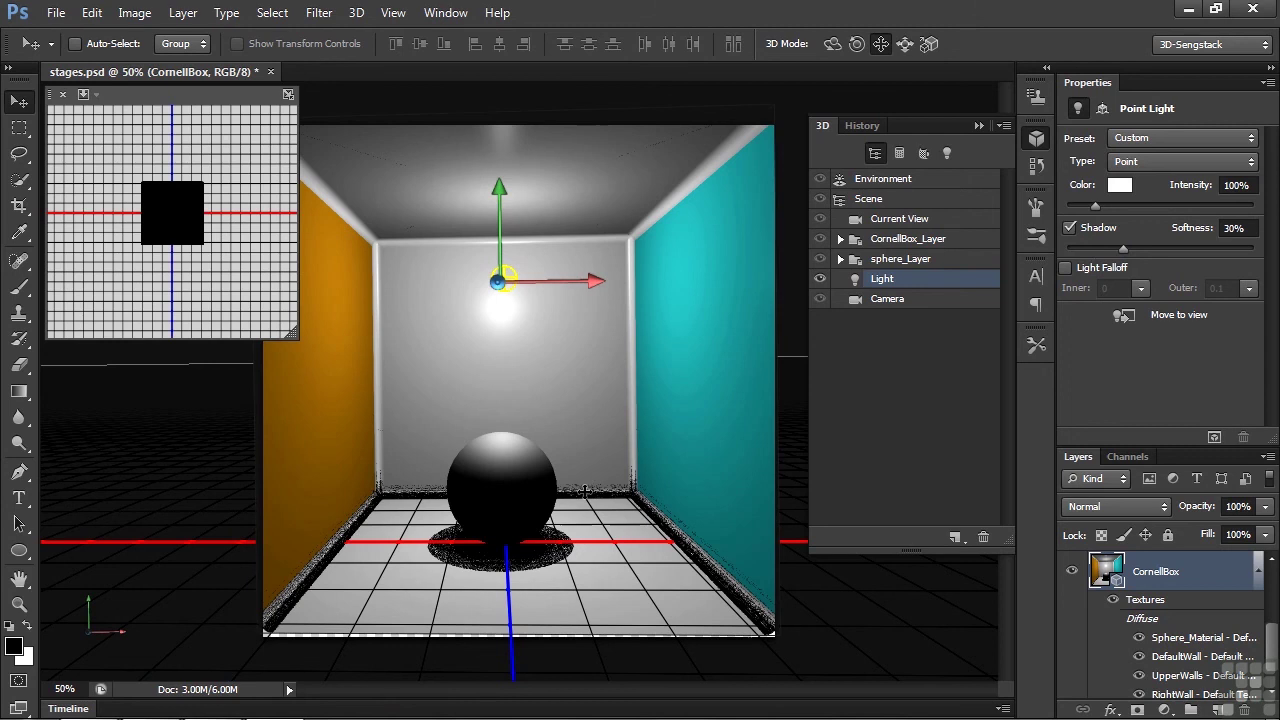
Scale the sphere up uniformly to 40.6% and snap it back onto the ground plane
left_click(903, 262)
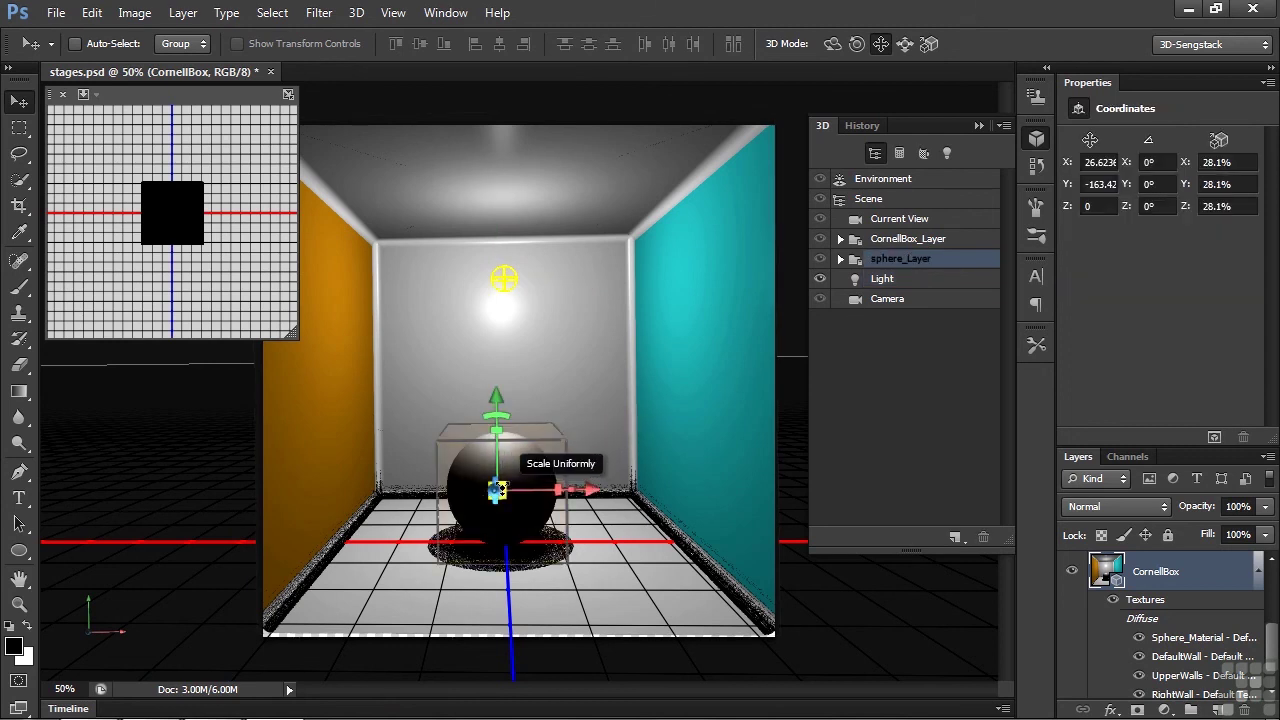
left_click_drag(496, 489, 653, 377)
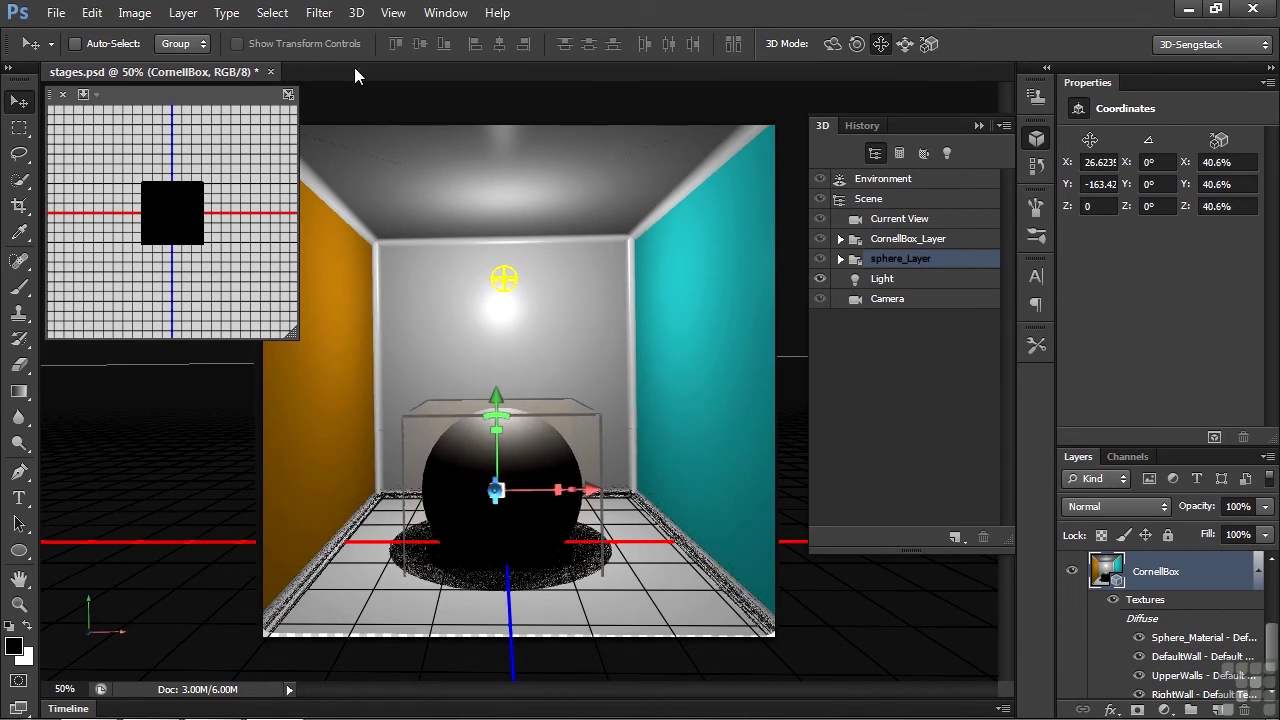
left_click(356, 12)
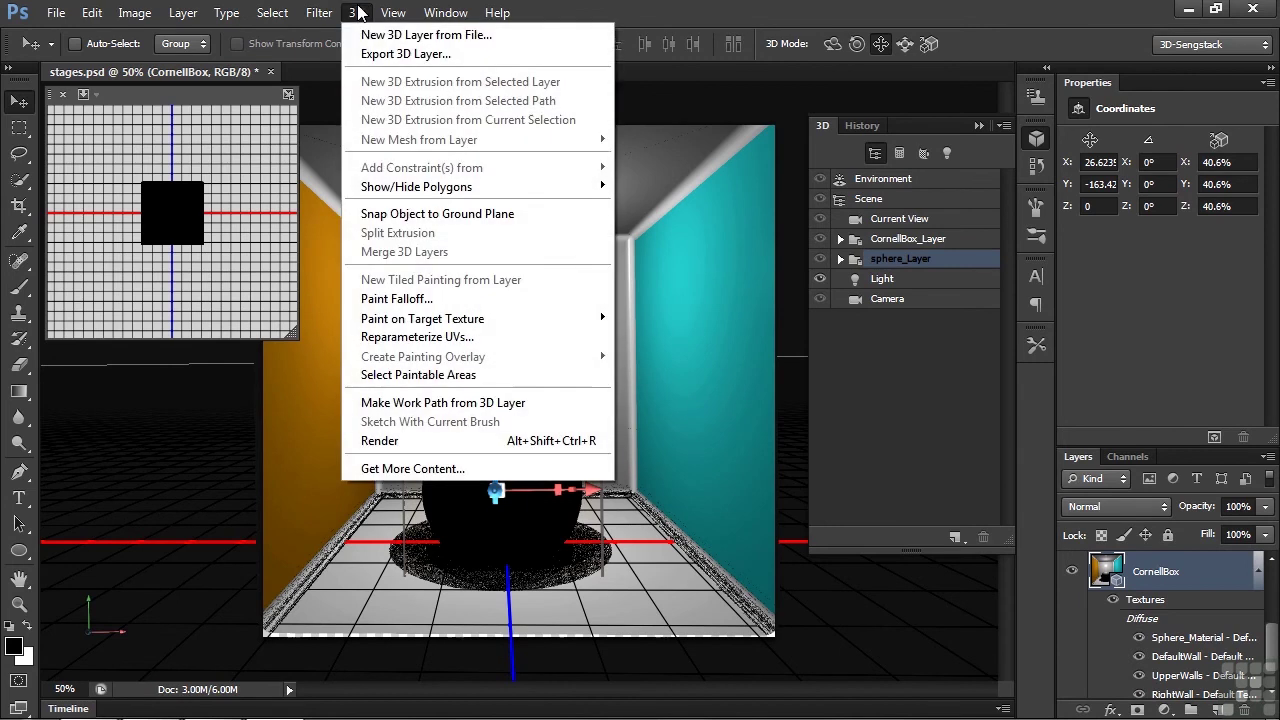
left_click(404, 213)
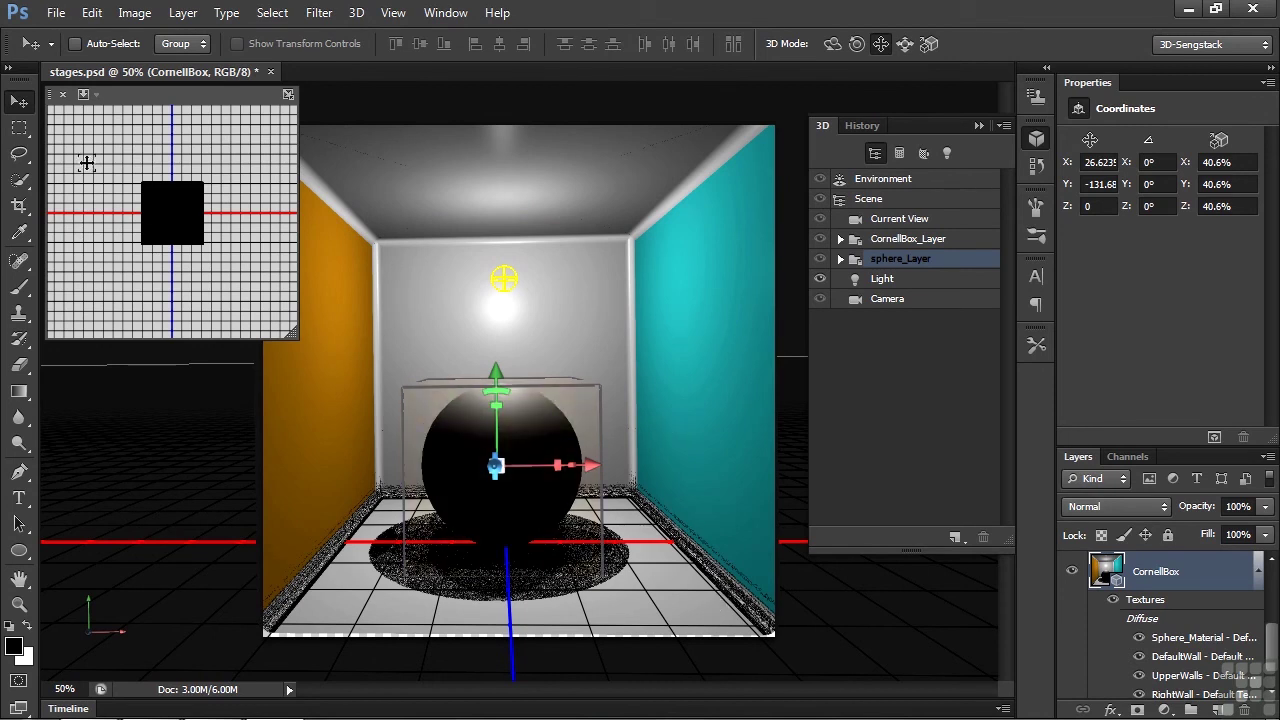
Marquee-select the lower half of the Cornell box, render it, and clear the selection
left_click(19, 128)
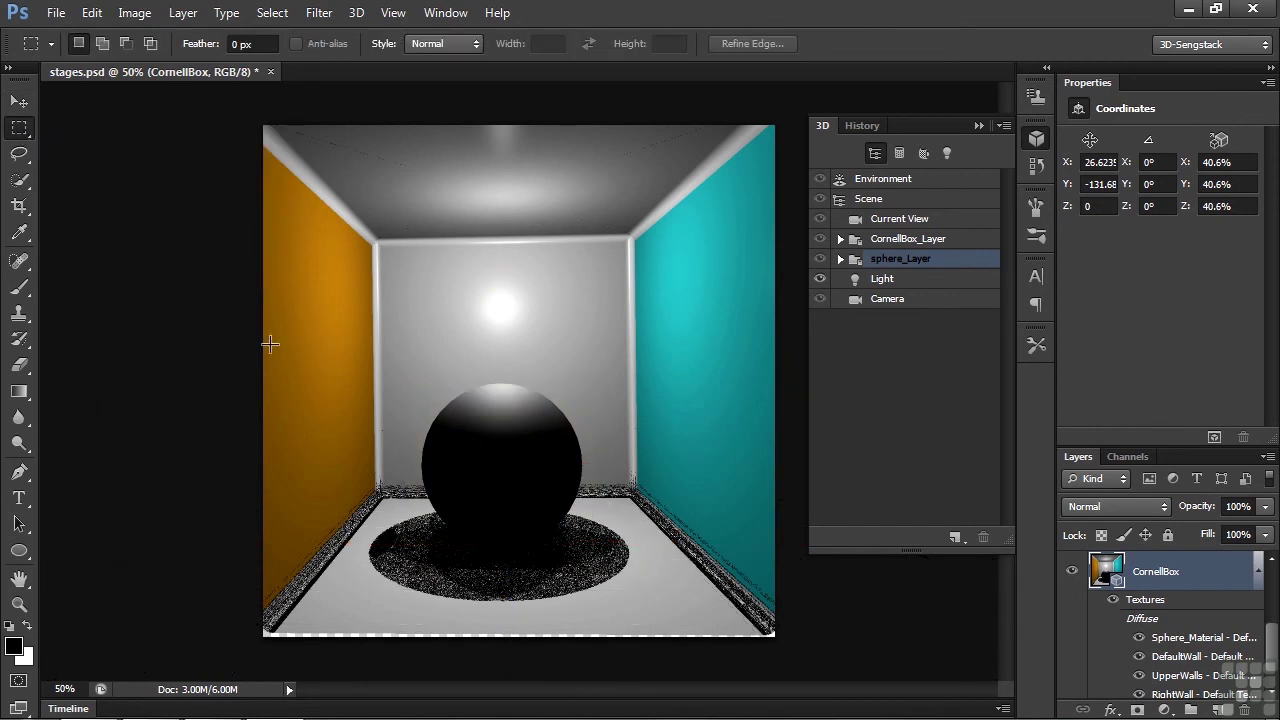
left_click_drag(264, 342, 786, 660)
left_click(1214, 438)
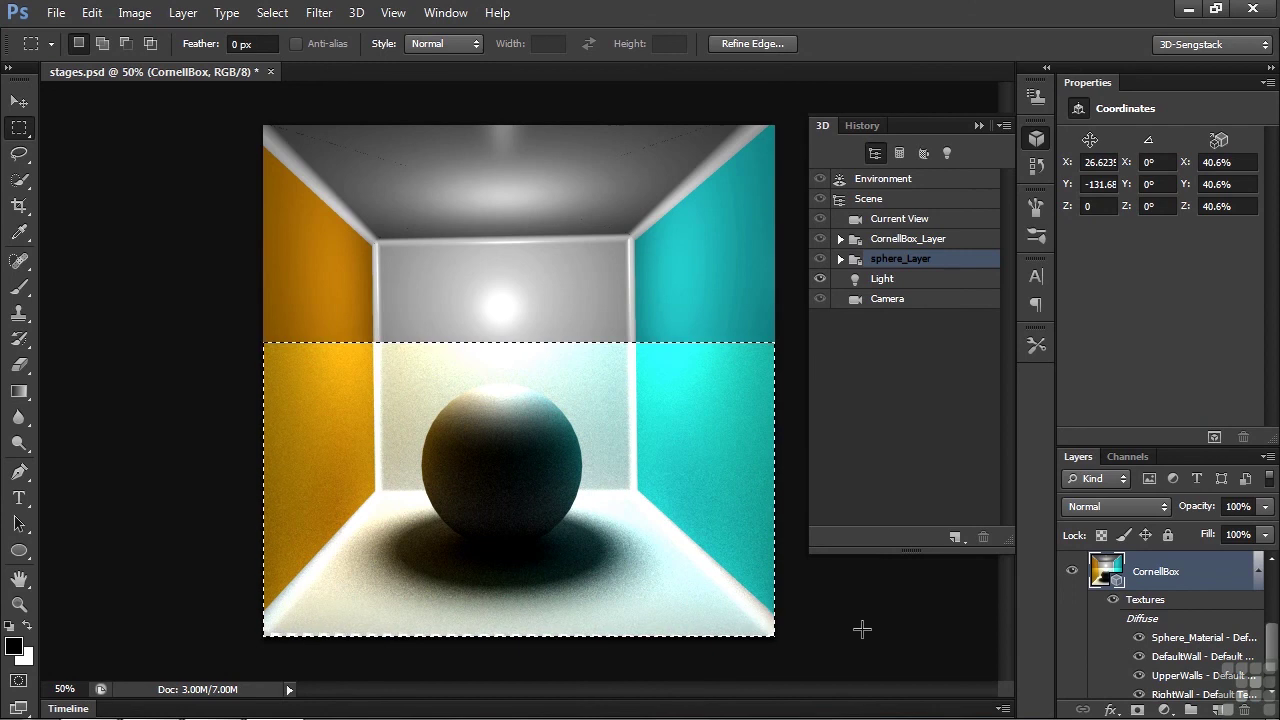
left_click(432, 464)
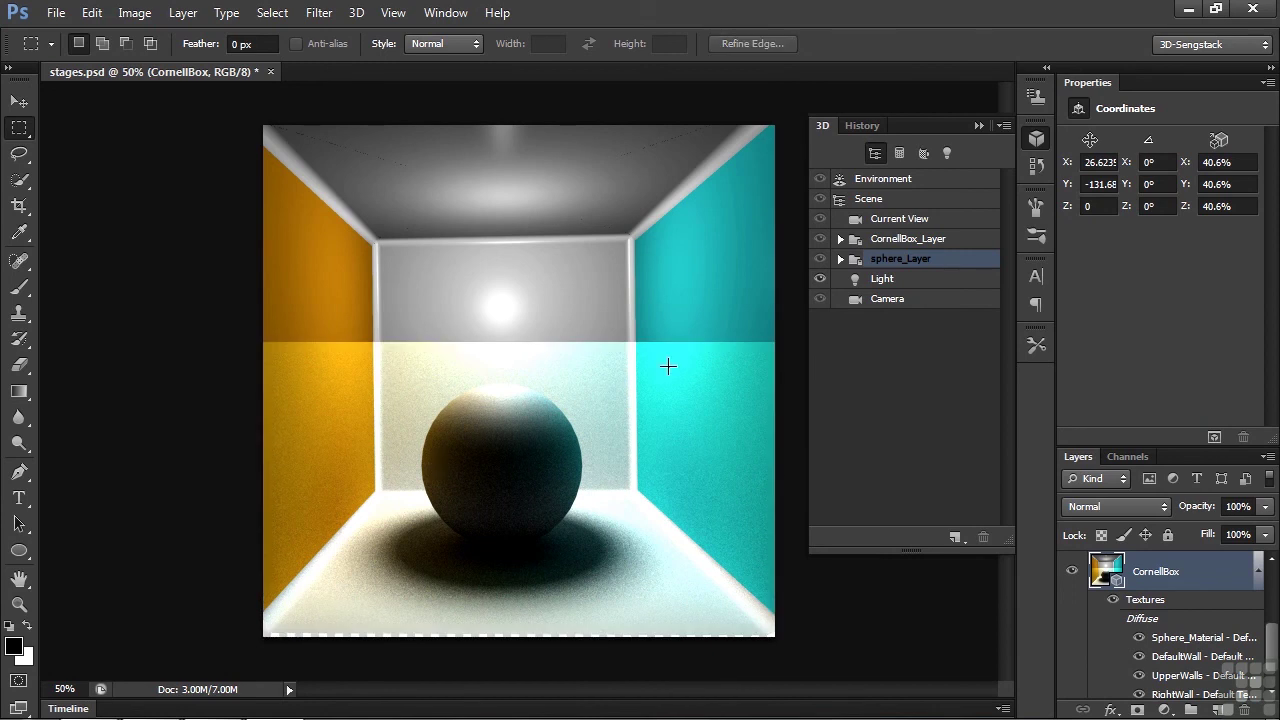
Set the Sphere_Material reflection to 51%
left_click(19, 101)
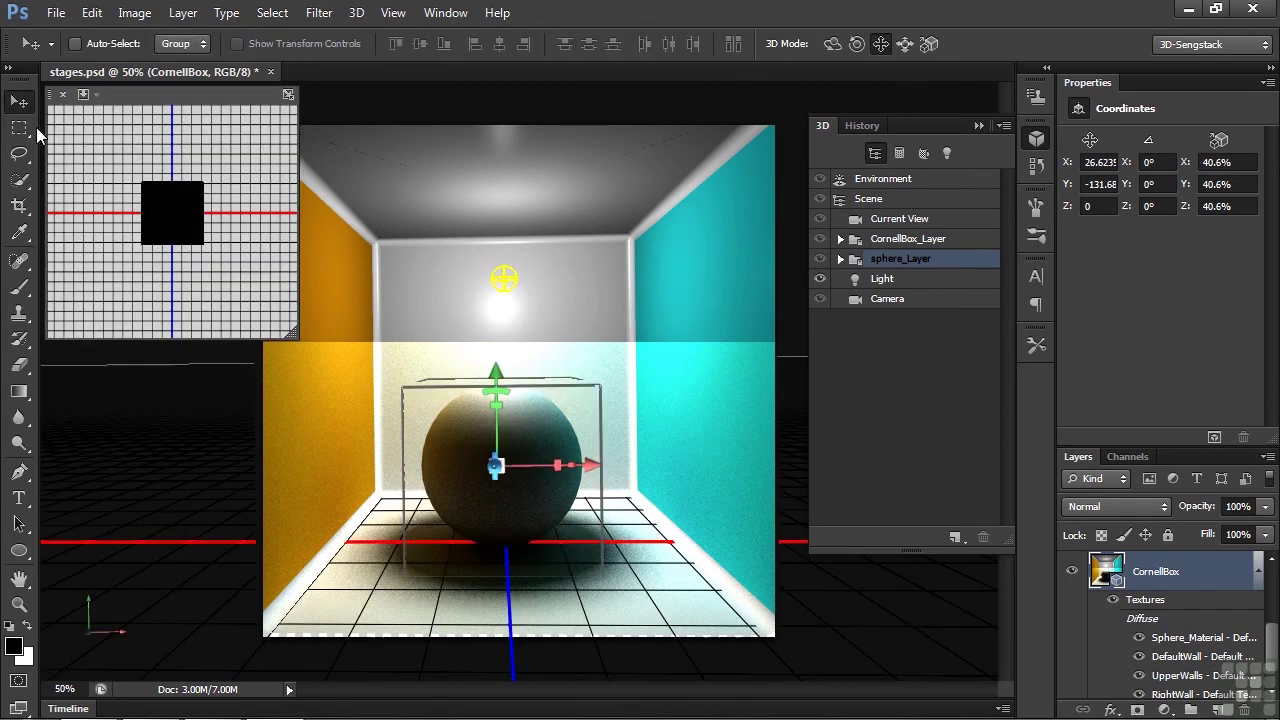
left_click(454, 430)
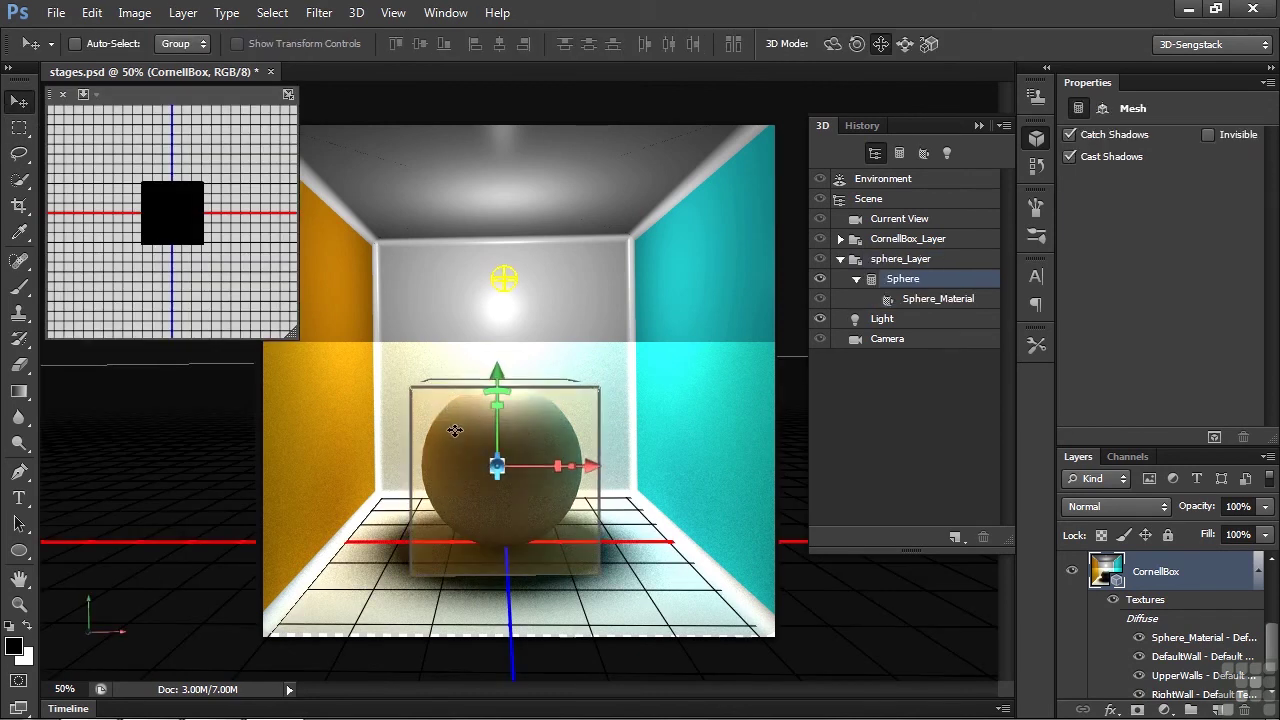
left_click(456, 440)
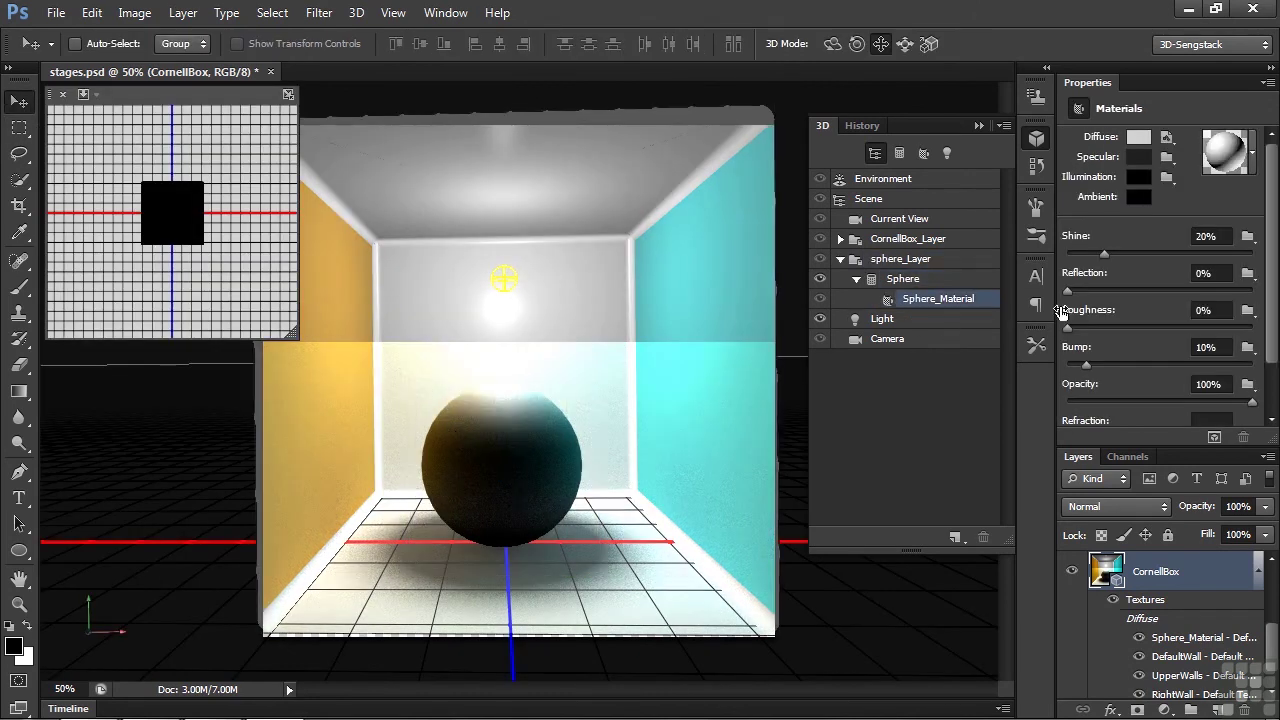
left_click_drag(1067, 290, 1161, 288)
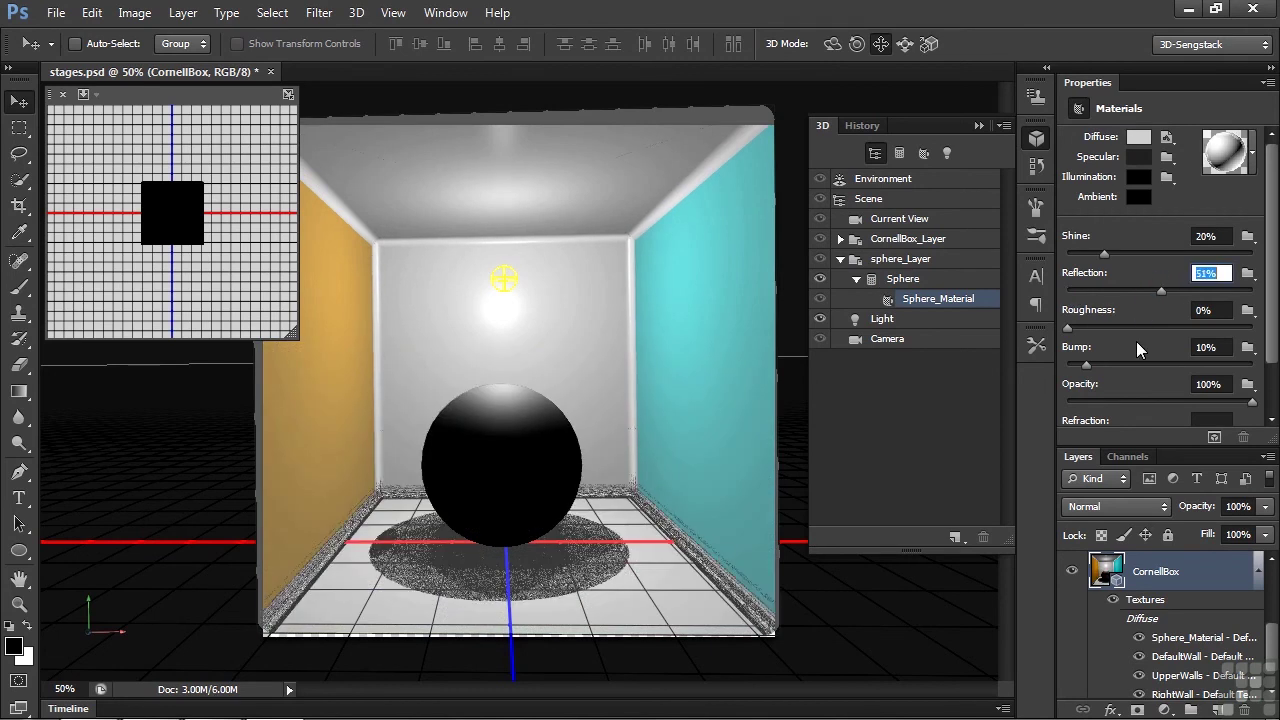
Marquee-select the lower part of the scene and render it
left_click(20, 130)
left_click_drag(263, 360, 777, 640)
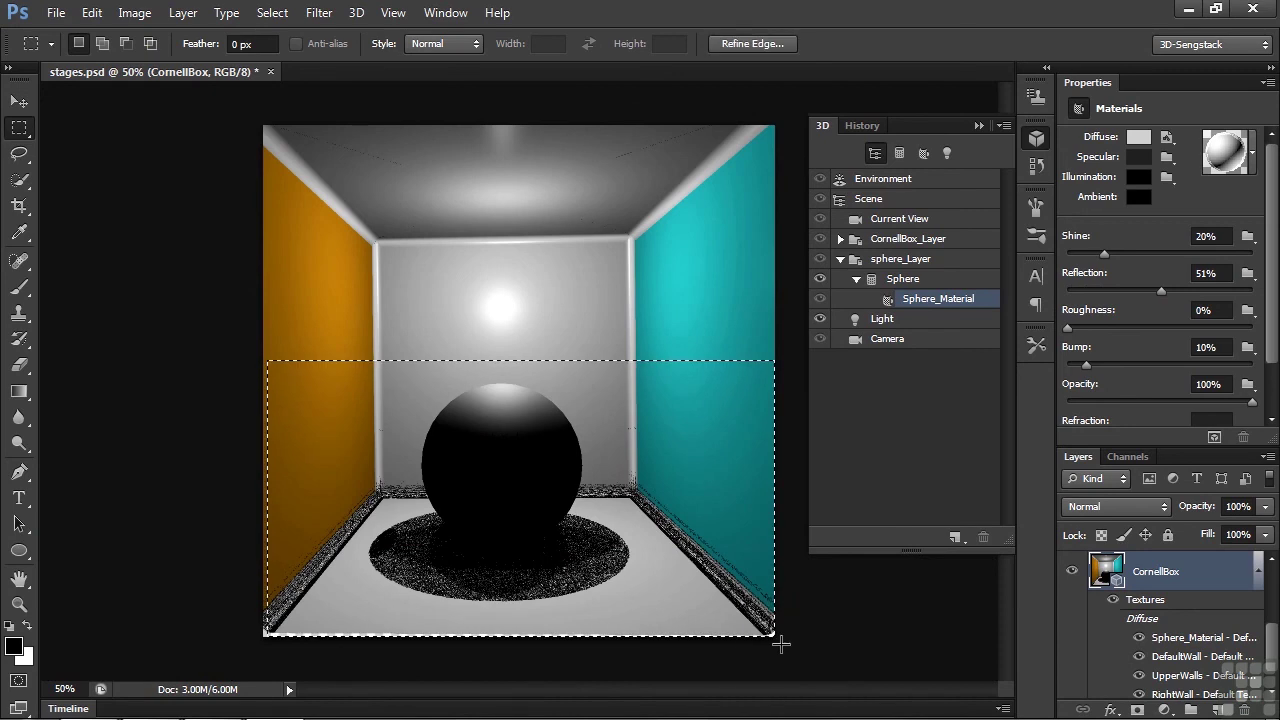
left_click(1214, 438)
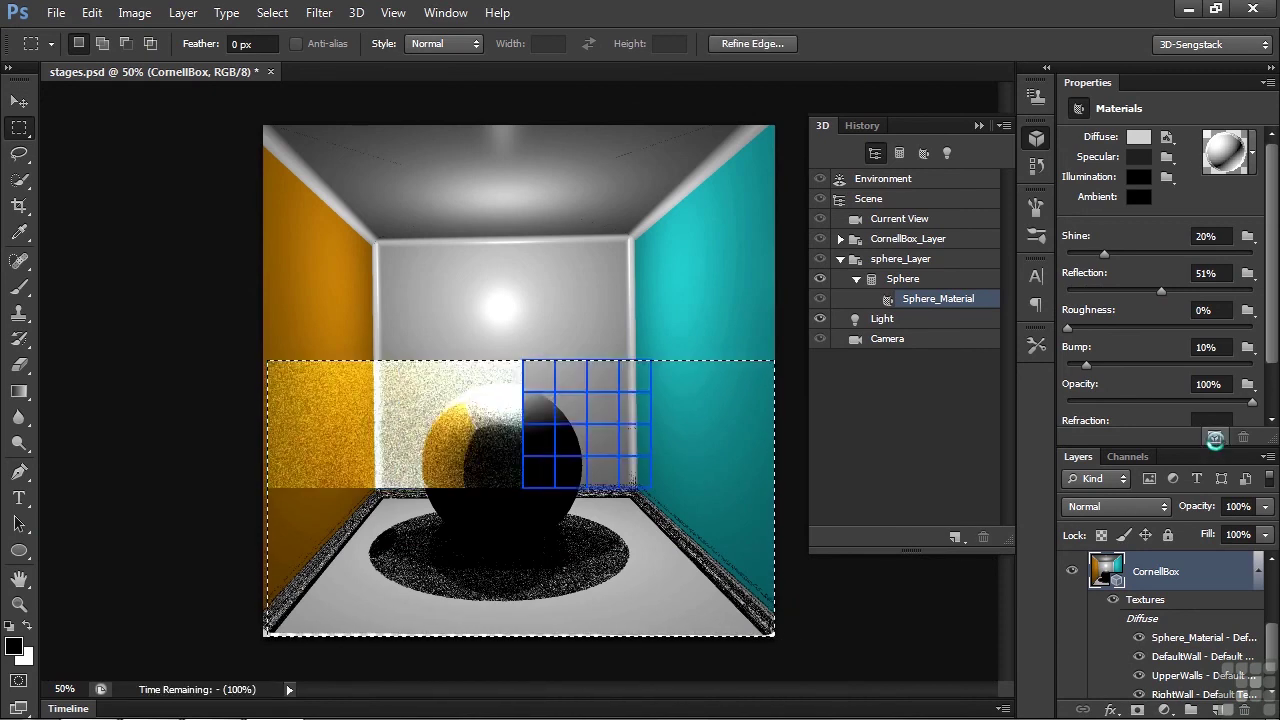